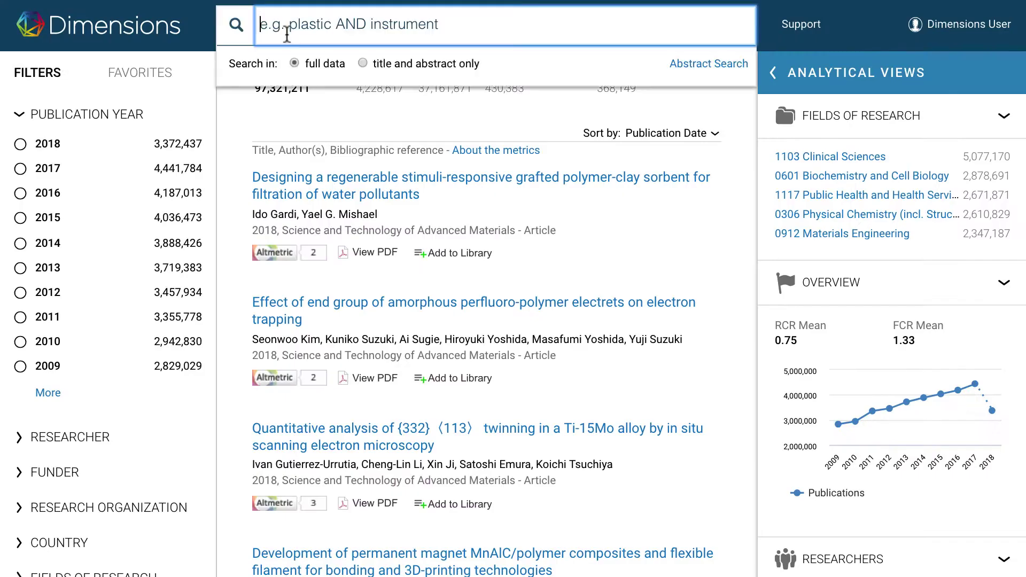
Step: Search CRISPR across full data and browse the matching grants, patents, clinical trials and policy documents
{"action": "type", "text": "CRISPR"}
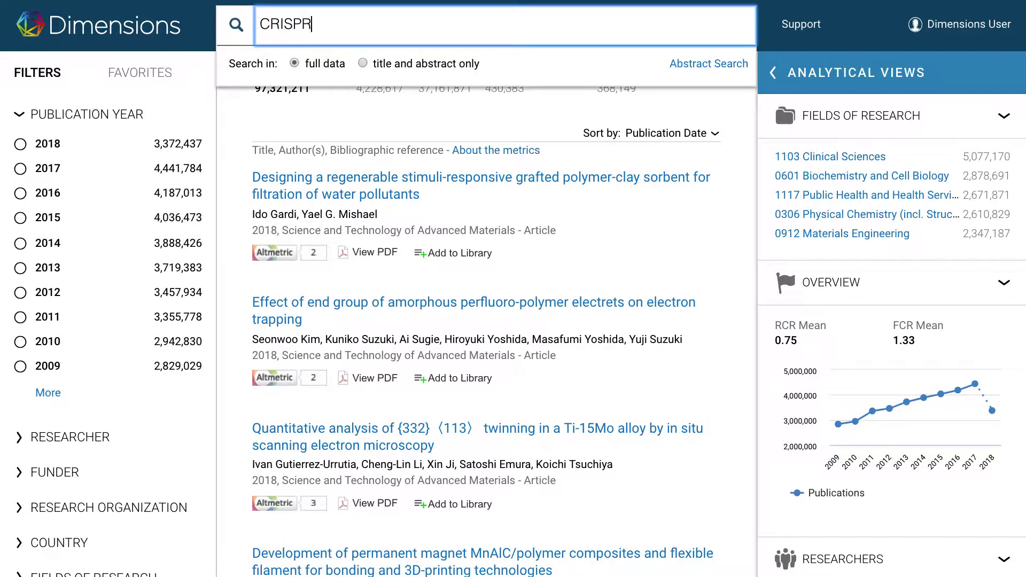
{"action": "key", "text": "Return"}
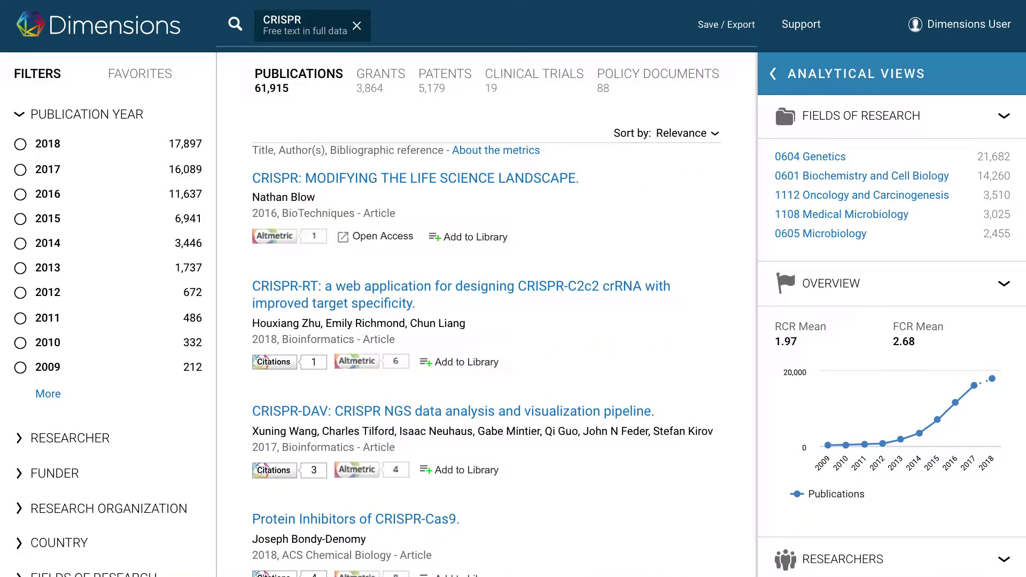
{"action": "left_click", "coordinate": [380, 84]}
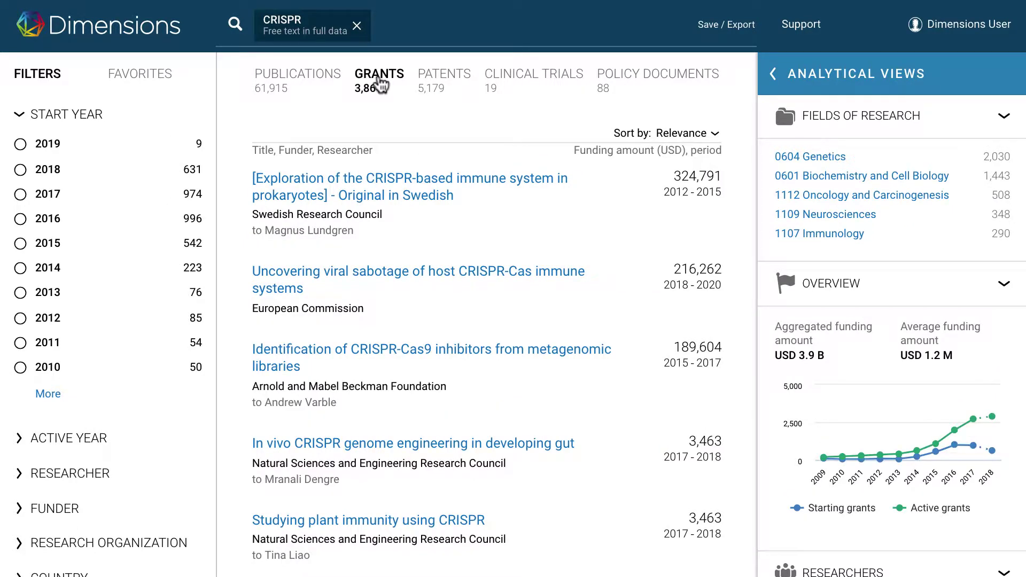
{"action": "left_click", "coordinate": [433, 83]}
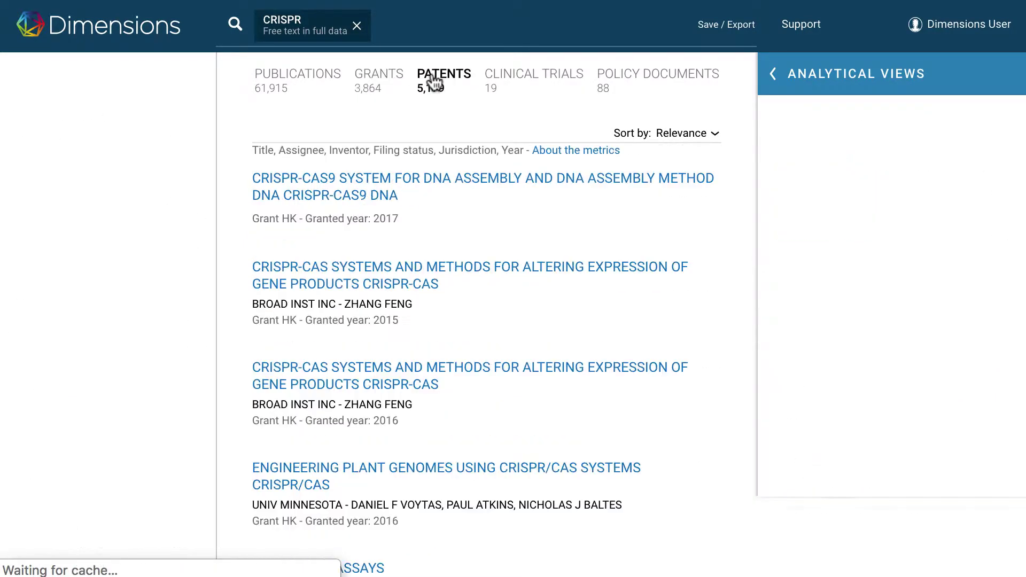
{"action": "left_click", "coordinate": [487, 87]}
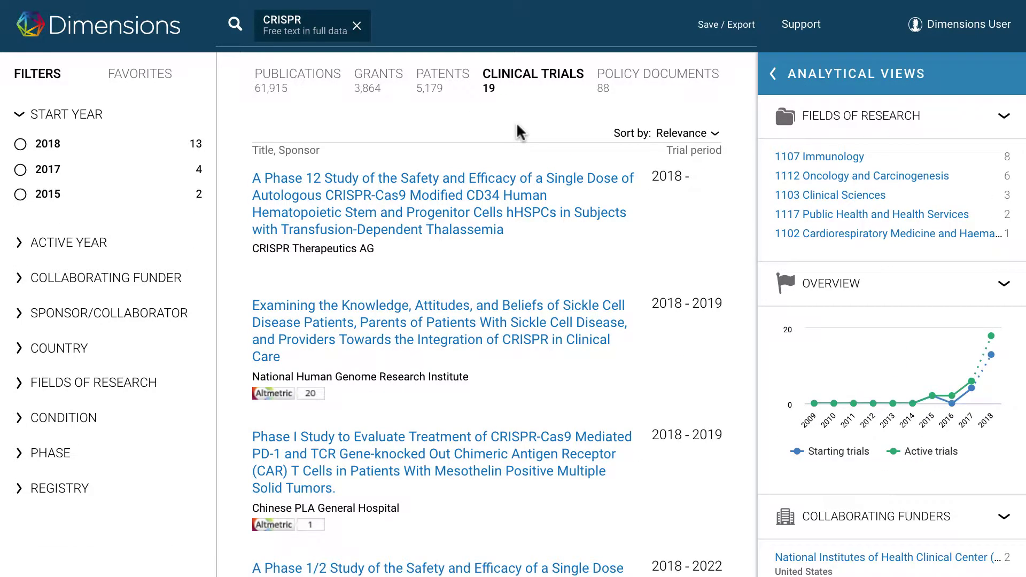
{"action": "left_click", "coordinate": [610, 83]}
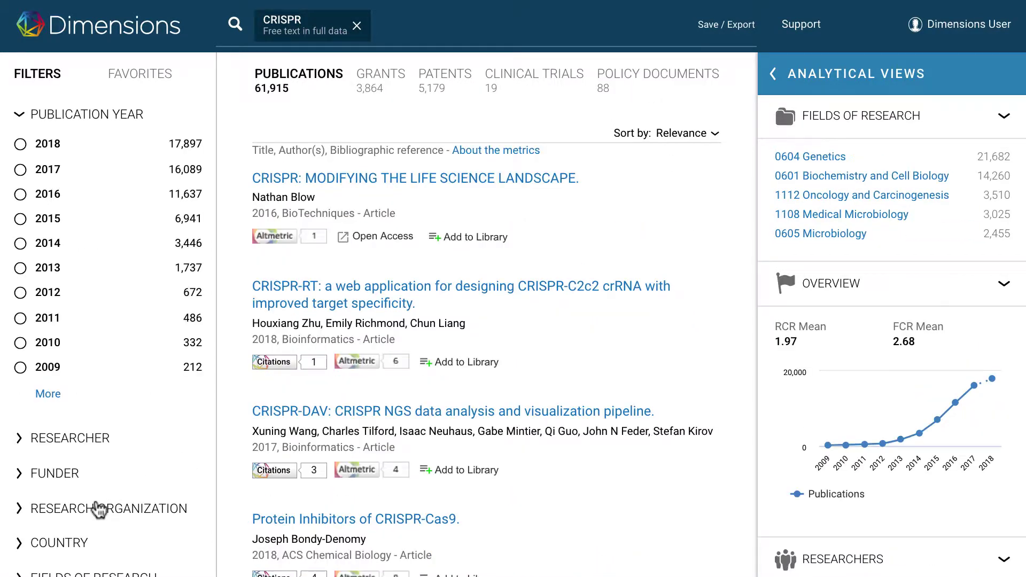
Step: Limit the results to two University of California campuses and Fields of Research 1109 Neurosciences
{"action": "left_click", "coordinate": [100, 509]}
{"action": "scroll", "coordinate": [186, 444], "scroll_direction": "down", "scroll_amount": 5}
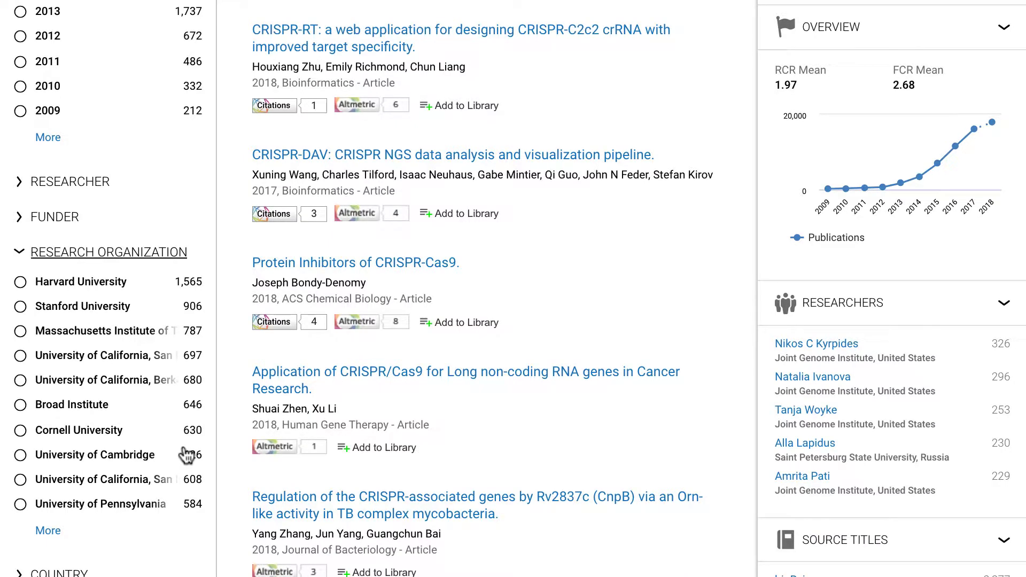
{"action": "left_click", "coordinate": [22, 356]}
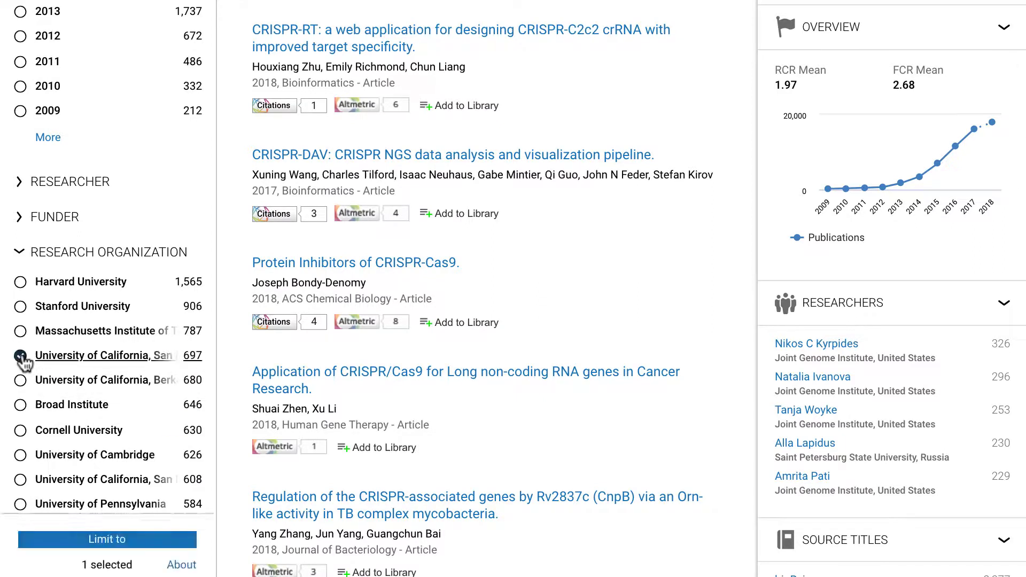
{"action": "left_click", "coordinate": [20, 381]}
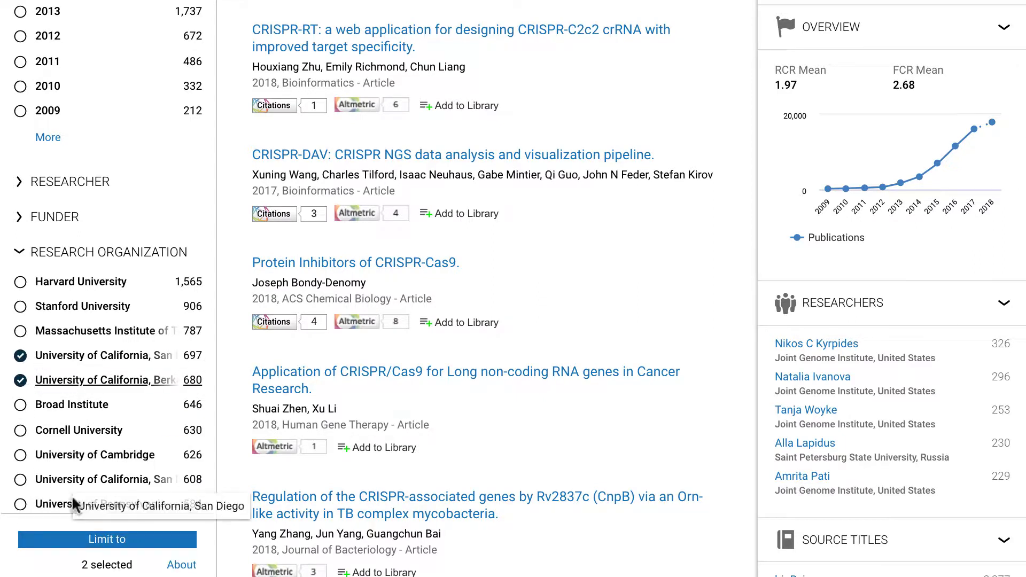
{"action": "left_click", "coordinate": [86, 540]}
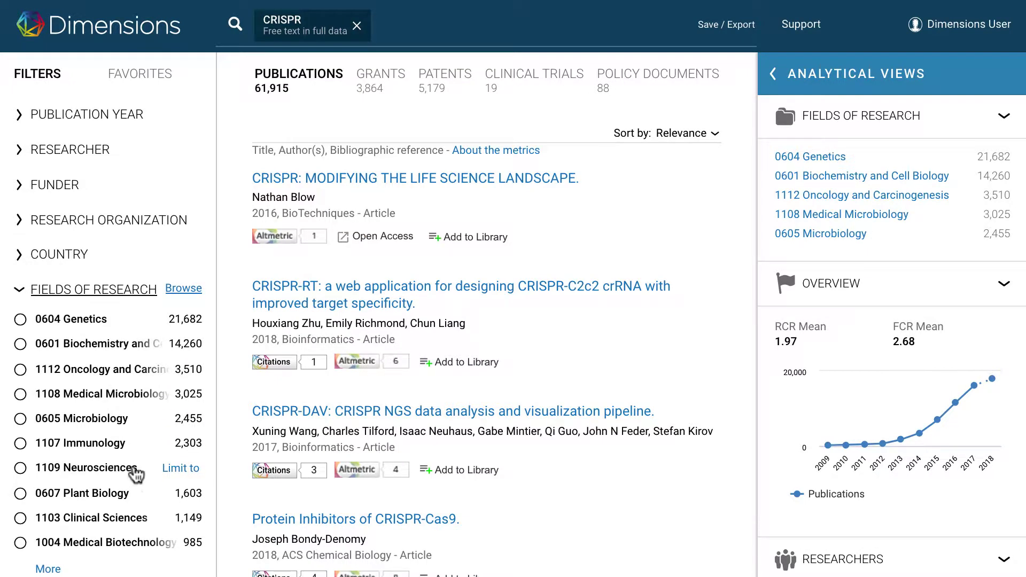
{"action": "left_click", "coordinate": [179, 469]}
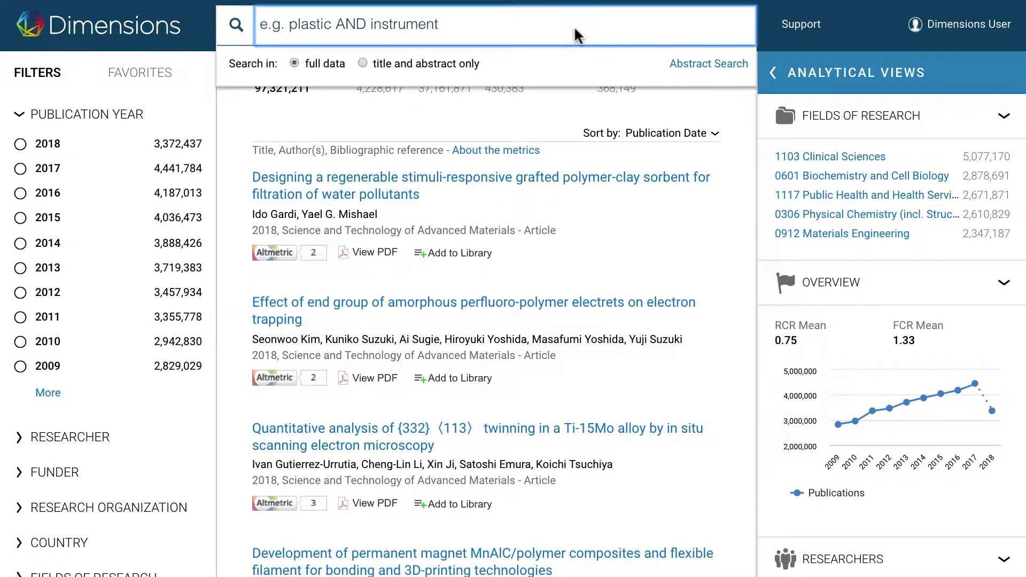
Step: Run an Abstract Search on the pasted abstract and scroll through the related publications
{"action": "left_click", "coordinate": [679, 63]}
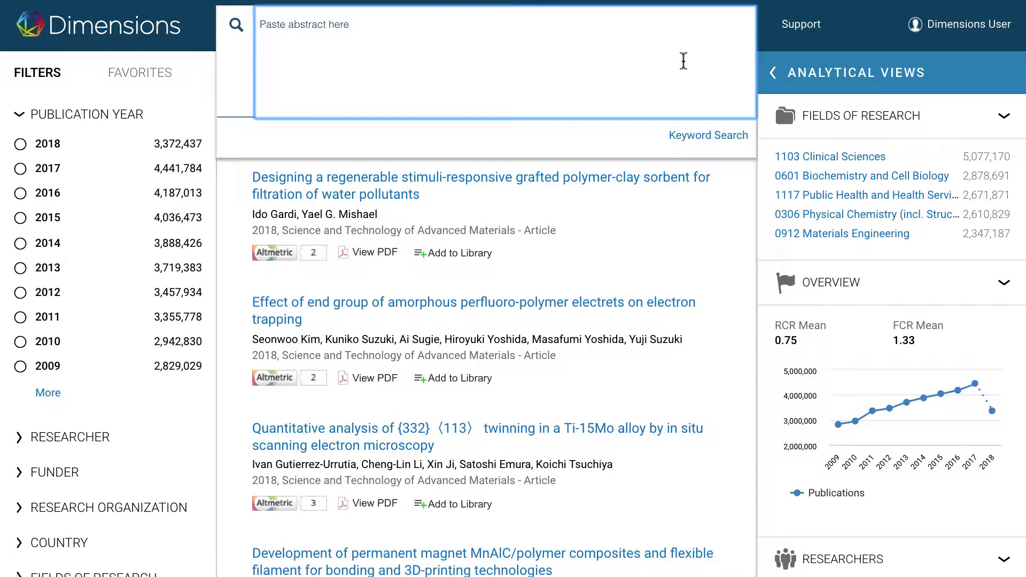
{"action": "key", "text": "ctrl+v"}
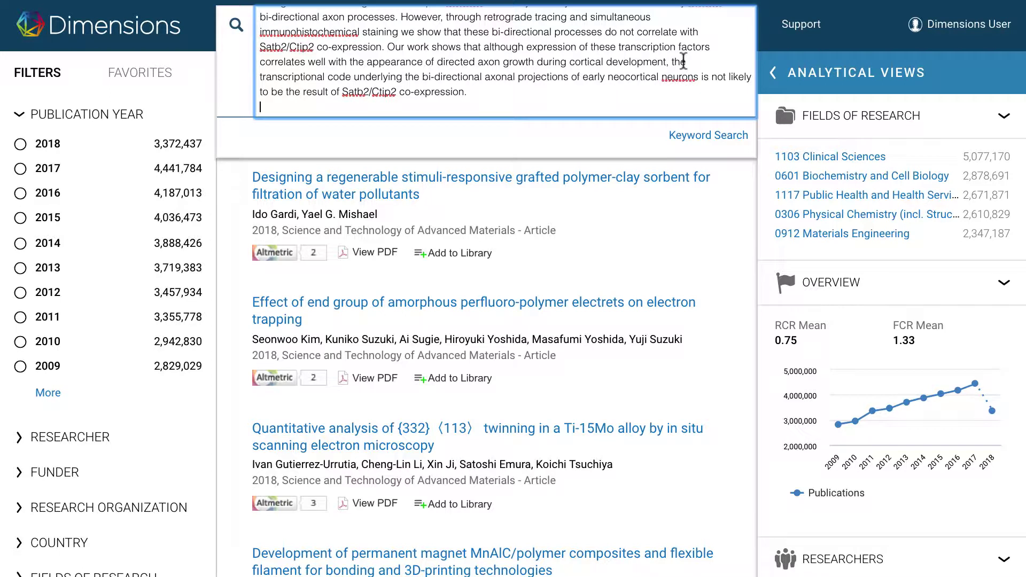
{"action": "key", "text": "Return"}
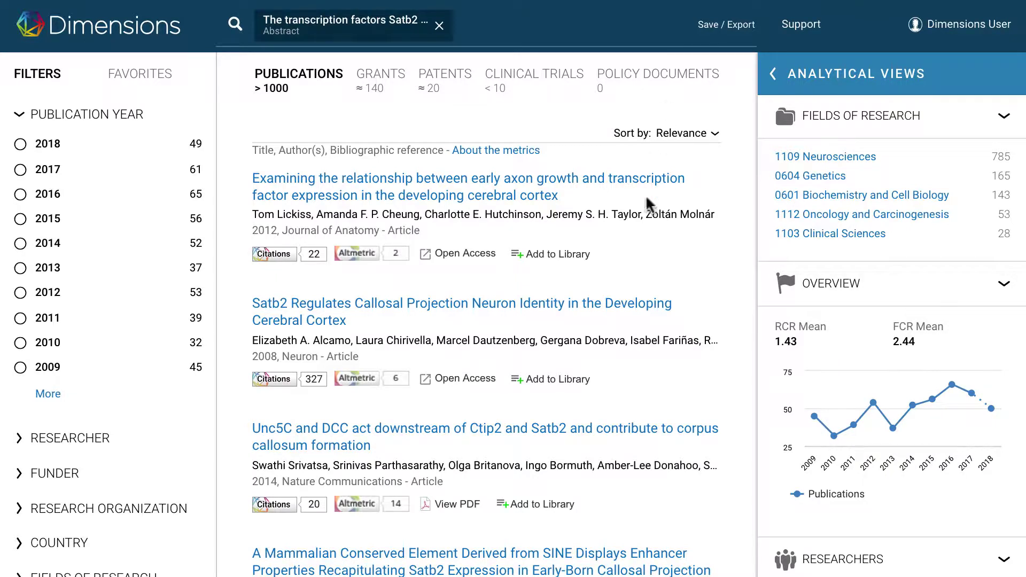
{"action": "scroll", "coordinate": [668, 392], "scroll_direction": "down", "scroll_amount": 1}
{"action": "scroll", "coordinate": [668, 392], "scroll_direction": "down", "scroll_amount": 7}
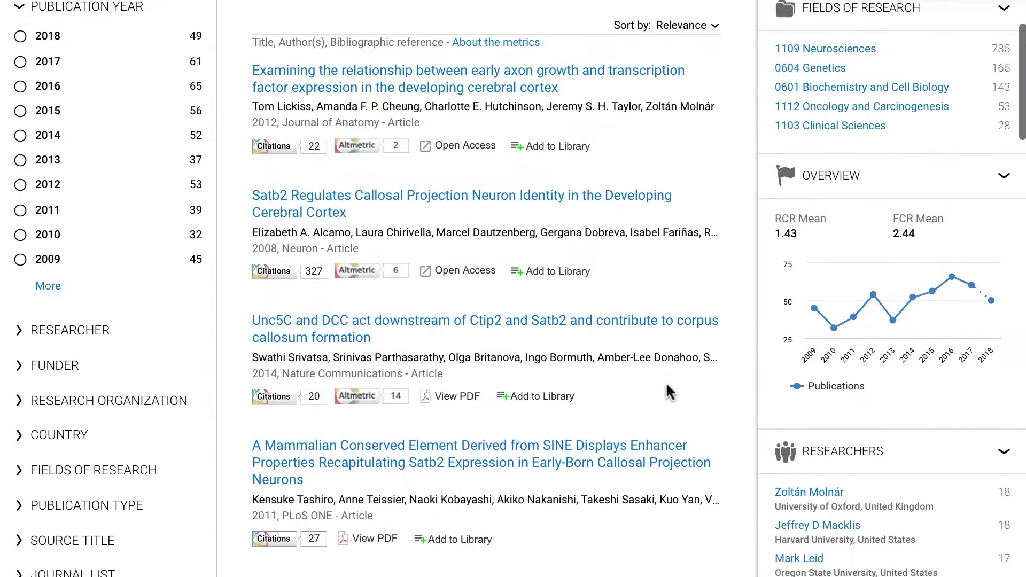
{"action": "scroll", "coordinate": [666, 382], "scroll_direction": "down", "scroll_amount": 3}
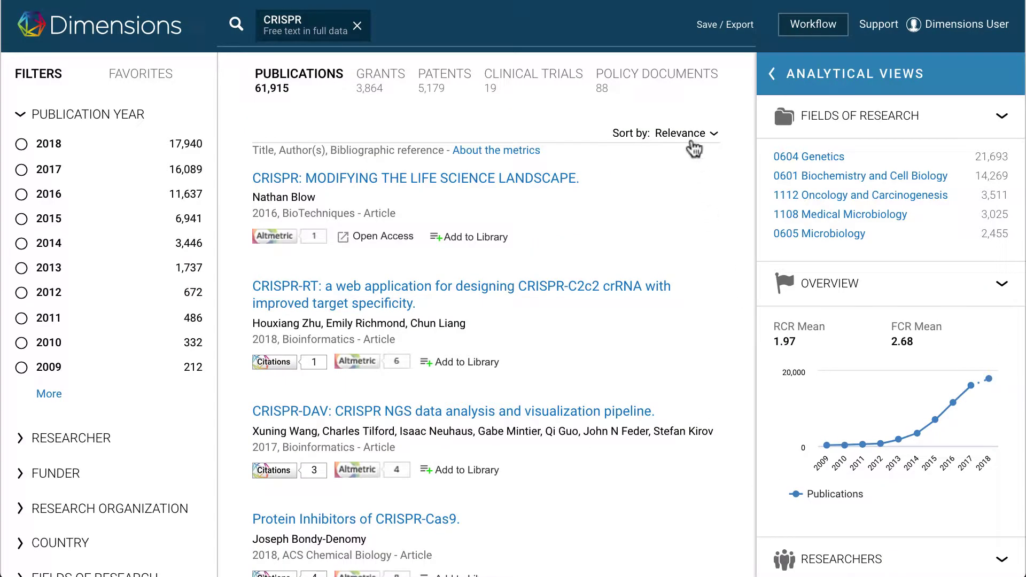
Step: Sort CRISPR results by Citations and review the Multiplex Genome Engineering Using CRISPR/Cas Systems record
{"action": "left_click", "coordinate": [691, 138]}
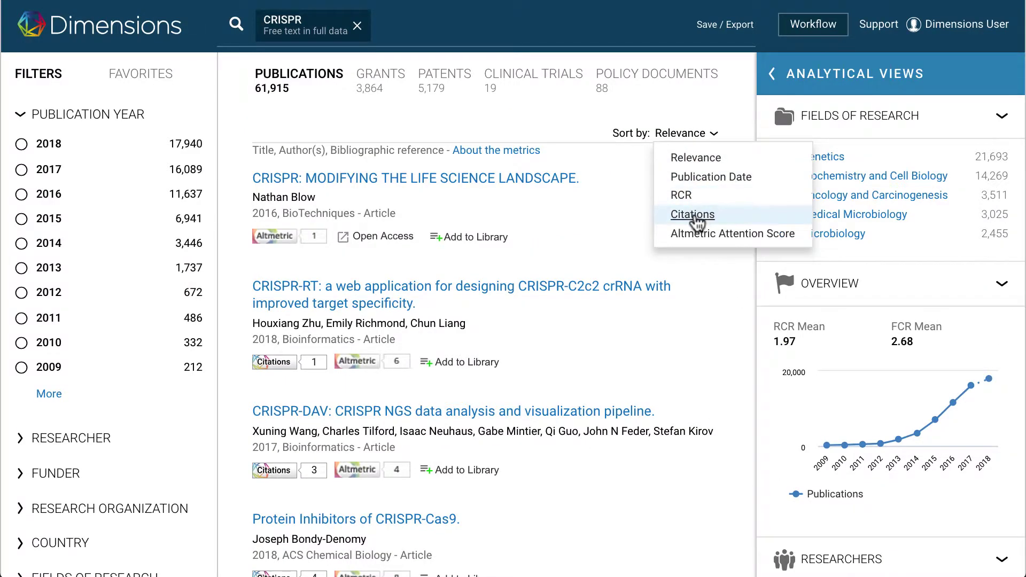
{"action": "left_click", "coordinate": [693, 215]}
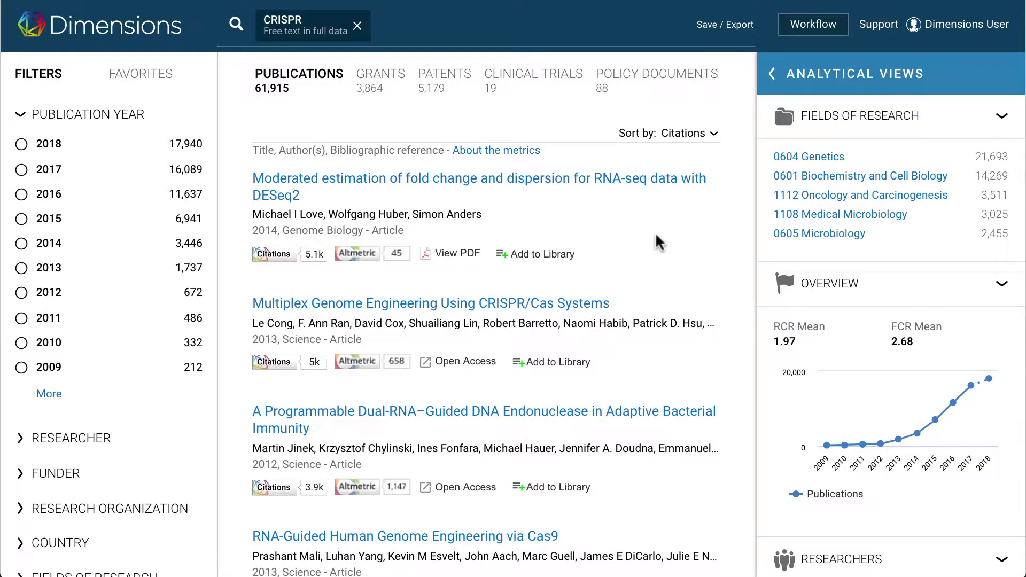
{"action": "left_click", "coordinate": [502, 303]}
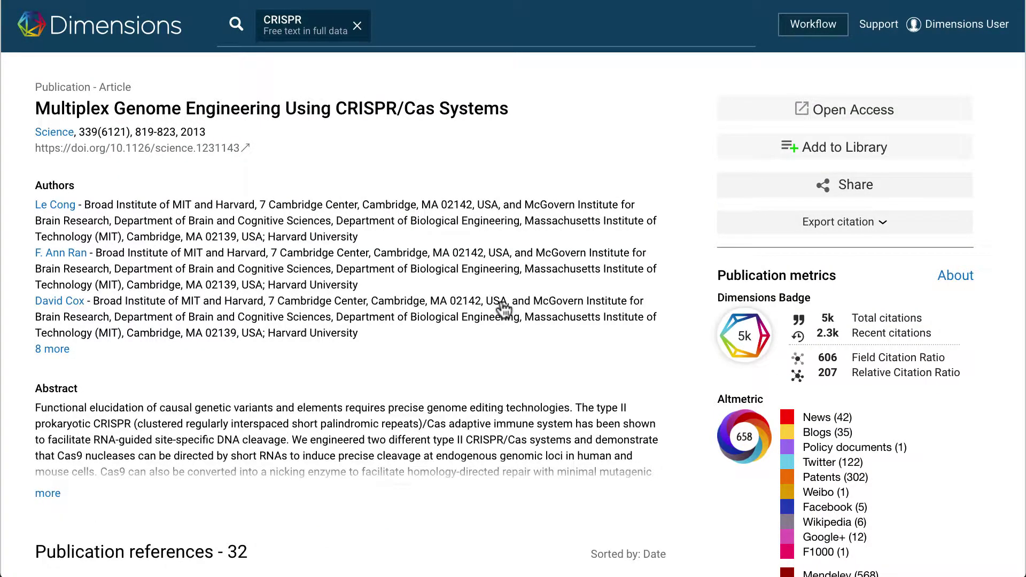
{"action": "scroll", "coordinate": [503, 310], "scroll_direction": "down", "scroll_amount": 4}
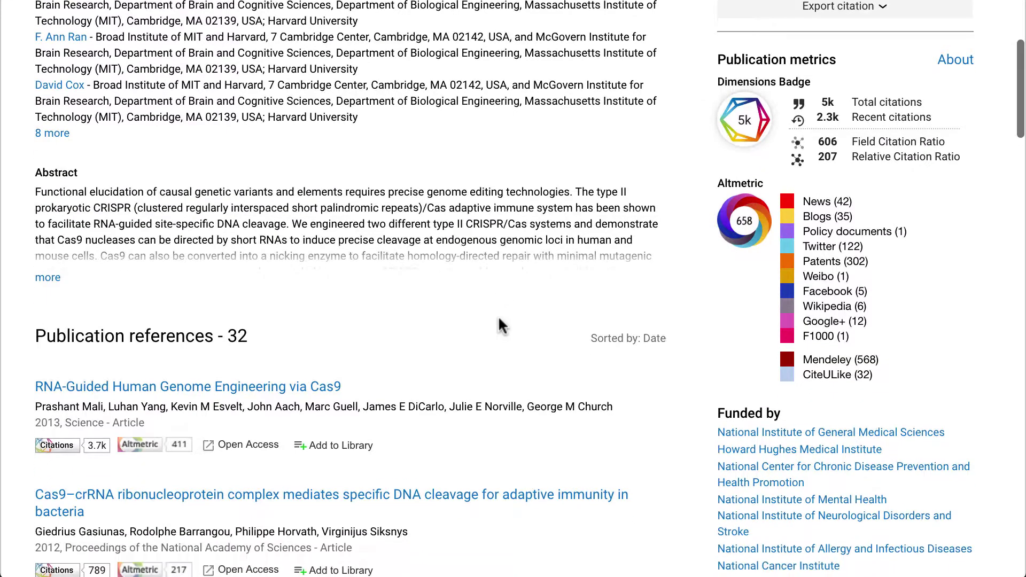
{"action": "scroll", "coordinate": [499, 321], "scroll_direction": "down", "scroll_amount": 10}
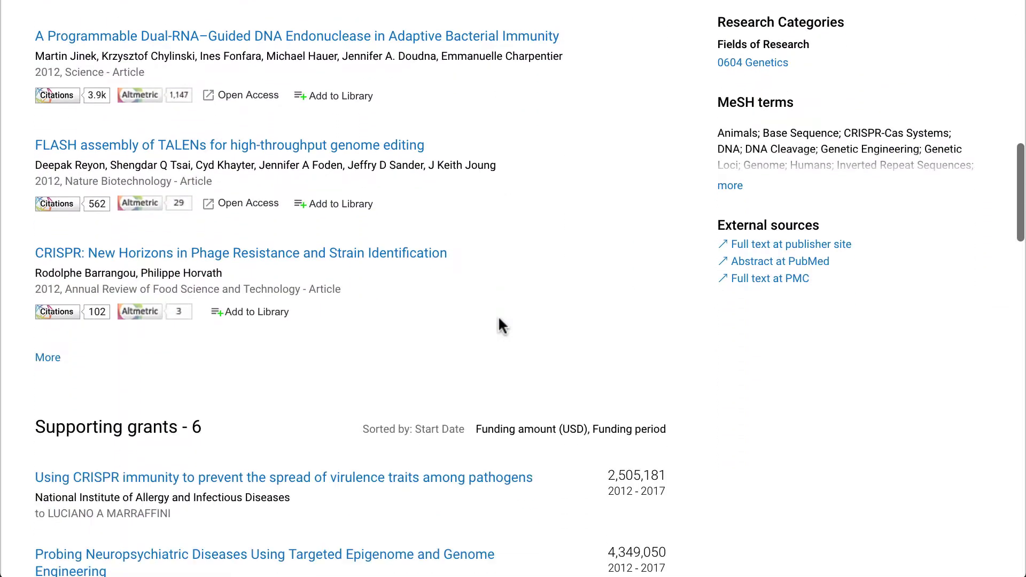
{"action": "scroll", "coordinate": [500, 324], "scroll_direction": "down", "scroll_amount": 8}
{"action": "scroll", "coordinate": [499, 332], "scroll_direction": "down", "scroll_amount": 10}
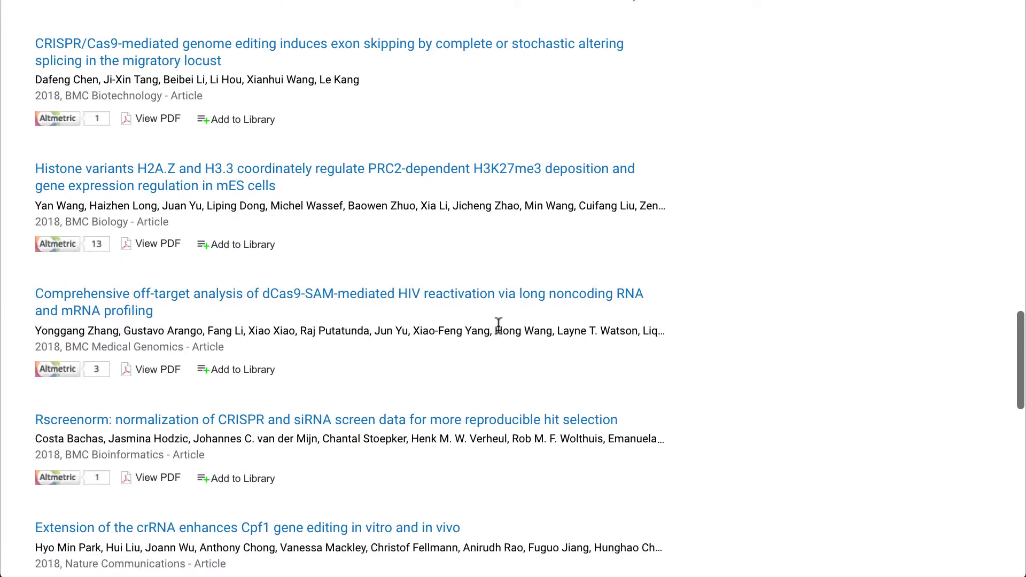
{"action": "scroll", "coordinate": [498, 324], "scroll_direction": "down", "scroll_amount": 11}
{"action": "scroll", "coordinate": [498, 324], "scroll_direction": "down", "scroll_amount": 5}
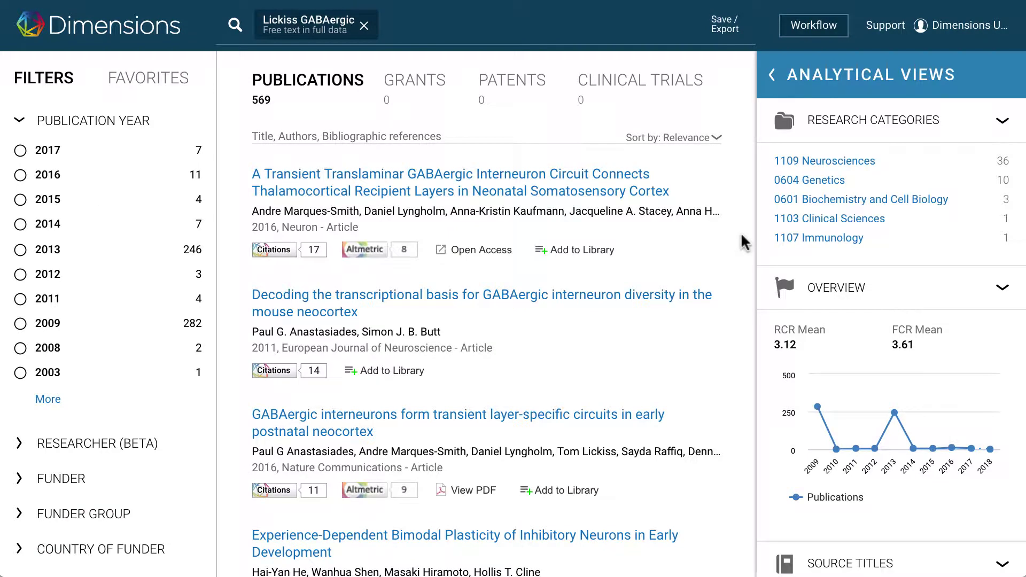
Step: Open the GABAergic interneurons article's PDF and view Figure 1 enlarged from its figures list
{"action": "scroll", "coordinate": [741, 235], "scroll_direction": "down", "scroll_amount": 3}
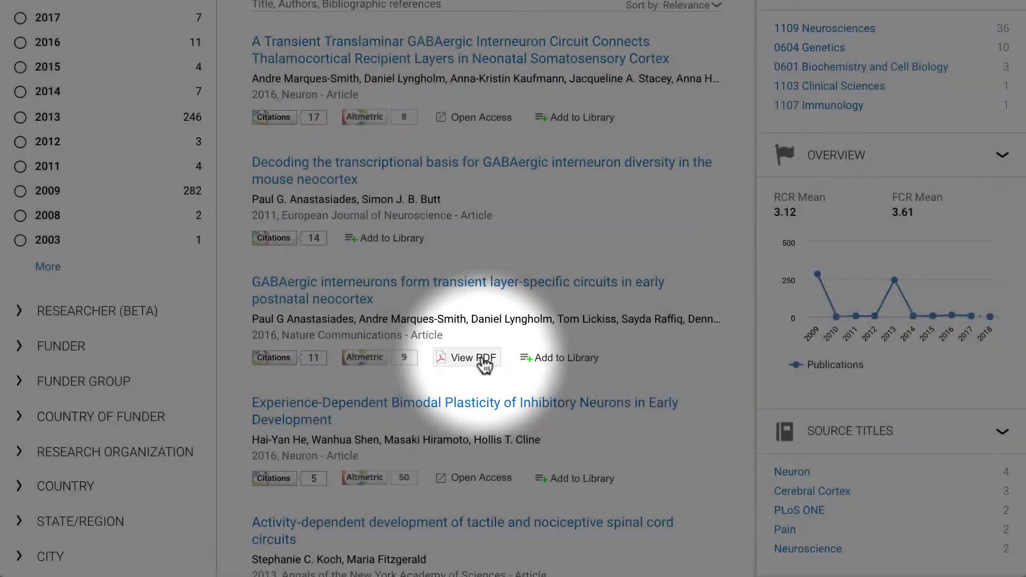
{"action": "left_click", "coordinate": [483, 358]}
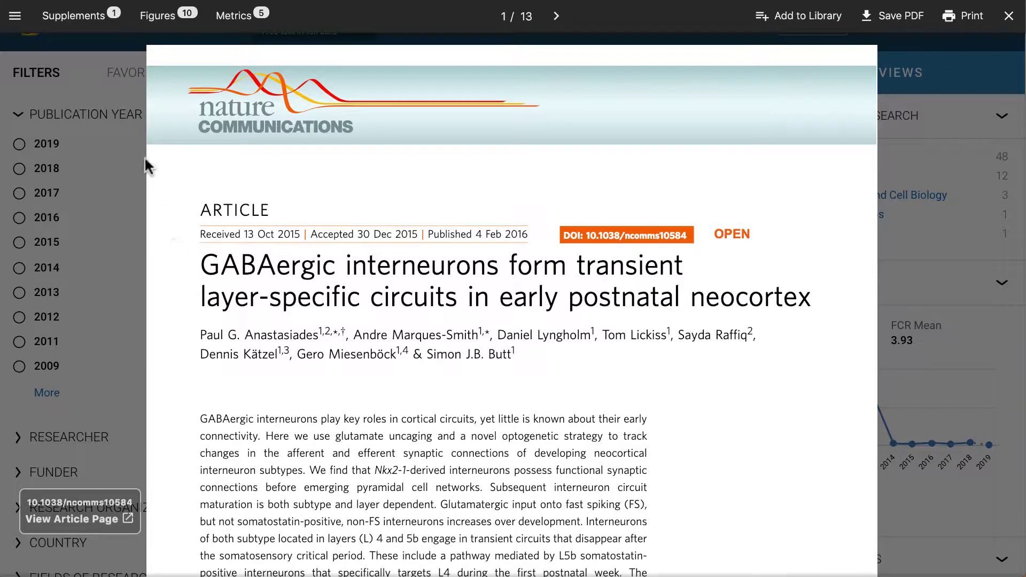
{"action": "left_click", "coordinate": [78, 21]}
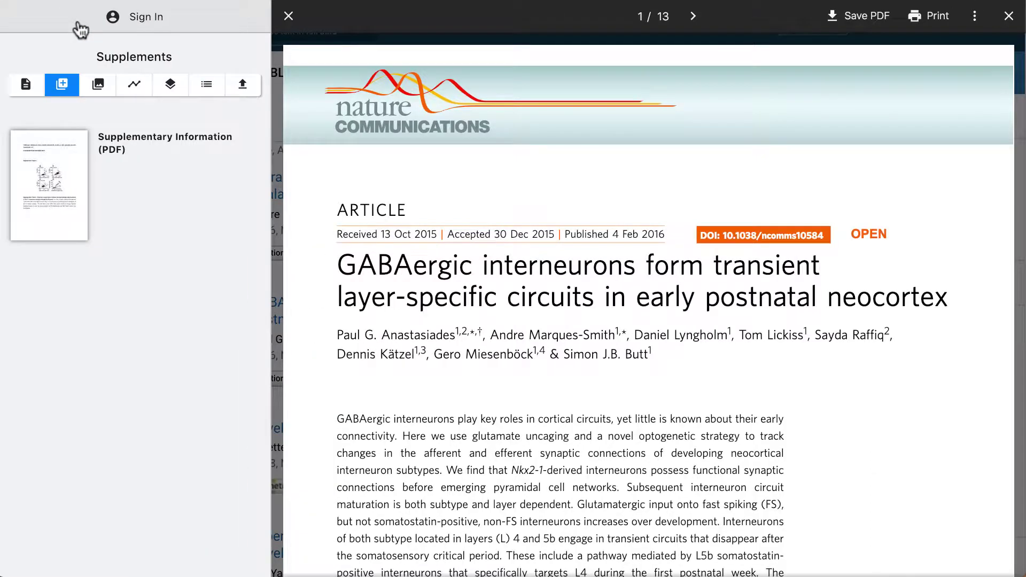
{"action": "left_click", "coordinate": [98, 85]}
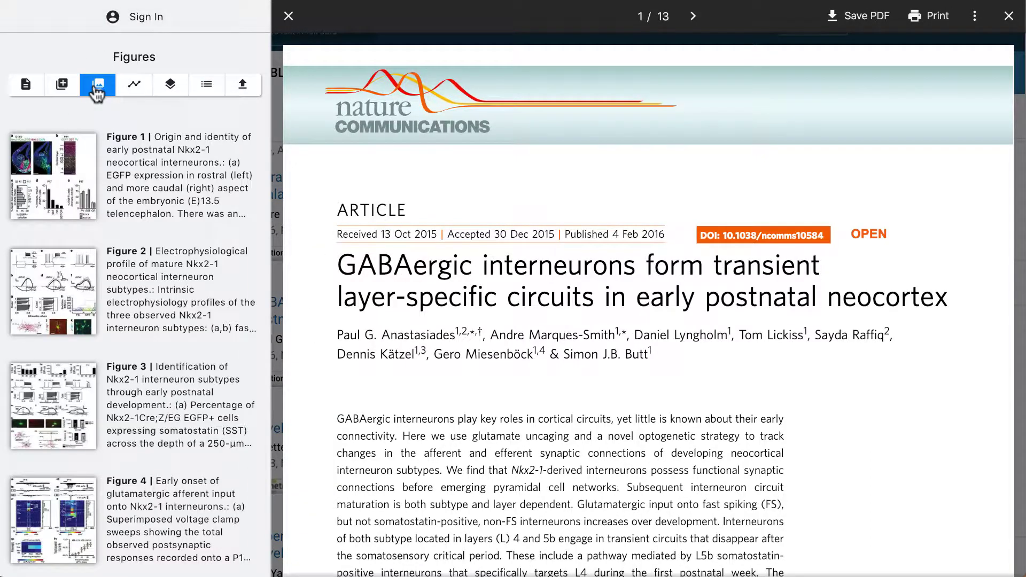
{"action": "left_click", "coordinate": [68, 163]}
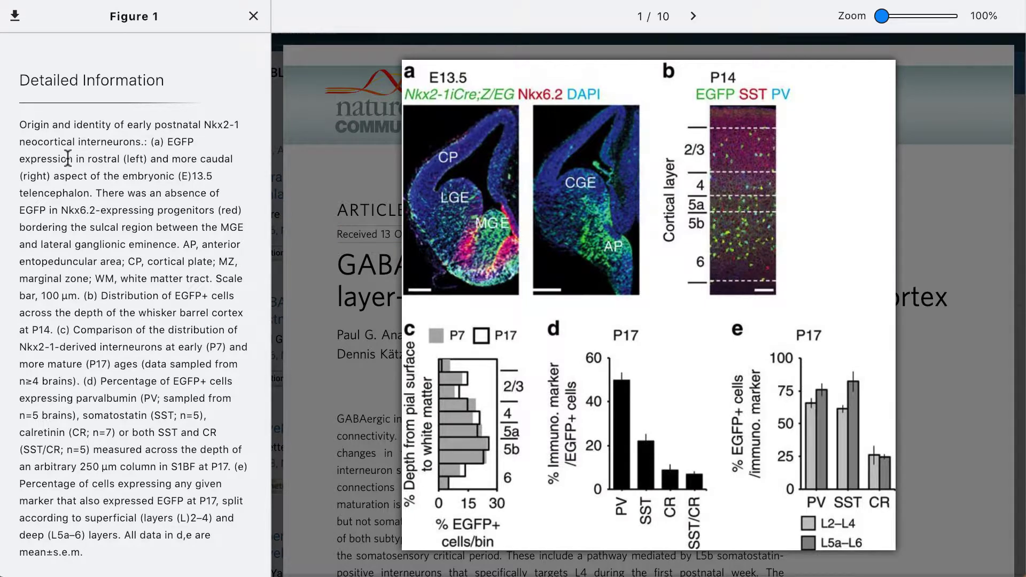
{"action": "left_click", "coordinate": [254, 15]}
Step: Close the side panel, view an author's affiliation, and highlight a phrase in the abstract
{"action": "left_click", "coordinate": [283, 24]}
{"action": "left_click", "coordinate": [658, 342]}
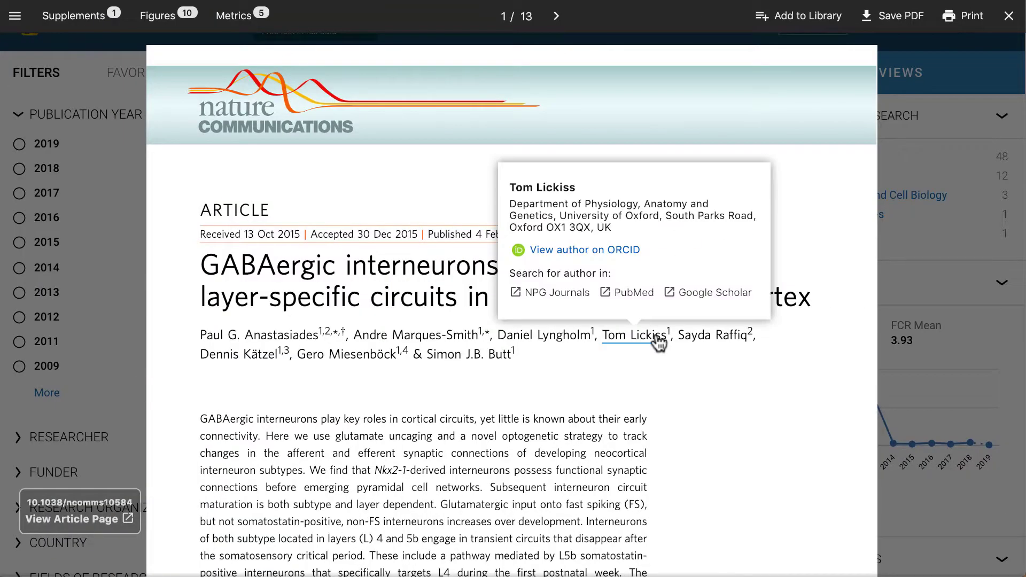
{"action": "scroll", "coordinate": [369, 398], "scroll_direction": "down", "scroll_amount": 4}
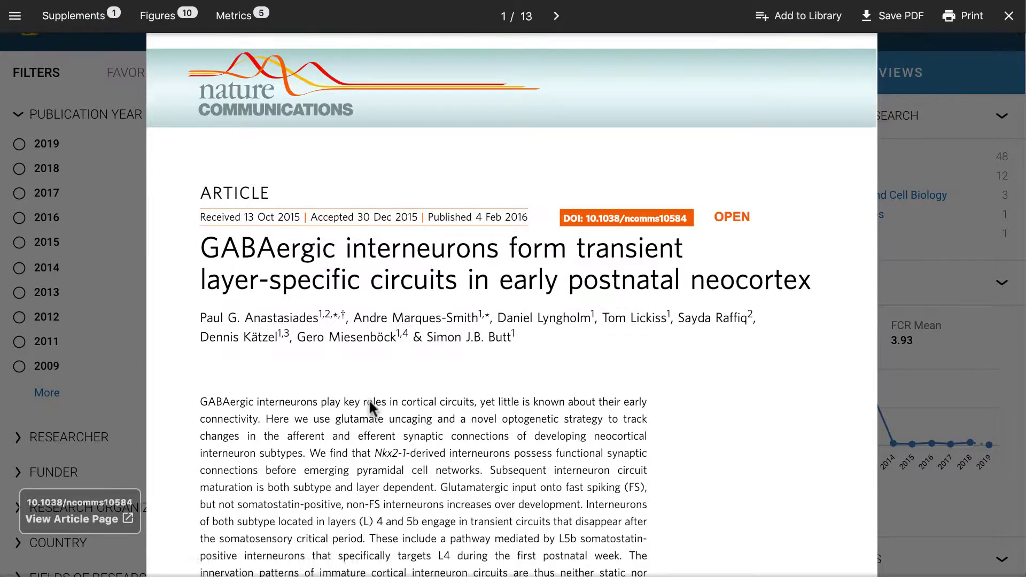
{"action": "left_click_drag", "start_coordinate": [345, 312], "coordinate": [494, 313]}
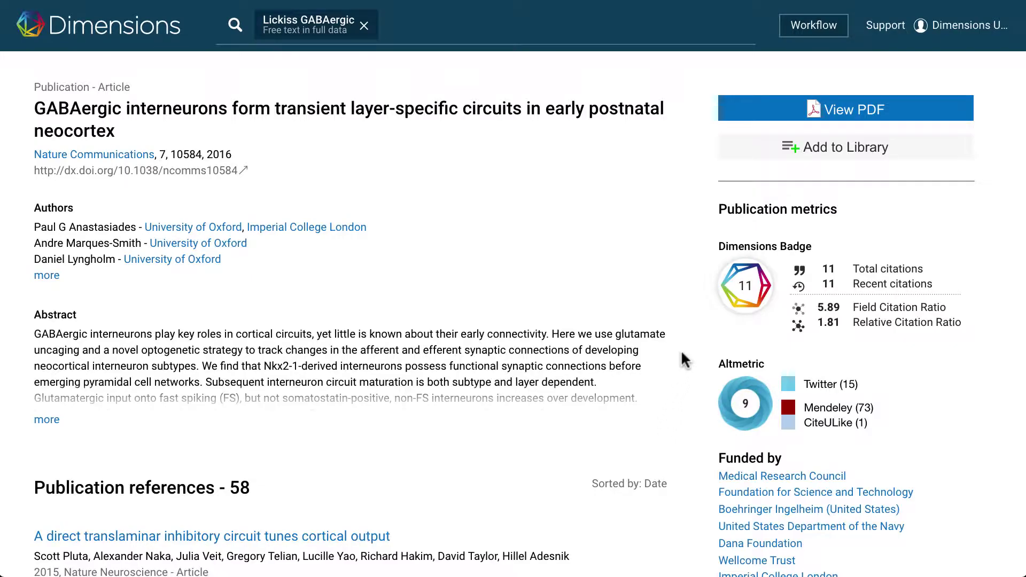
Step: Check the Dimensions badge details, then open the Sleep Drives article's Altmetric page (score 2741)
{"action": "left_click", "coordinate": [767, 320]}
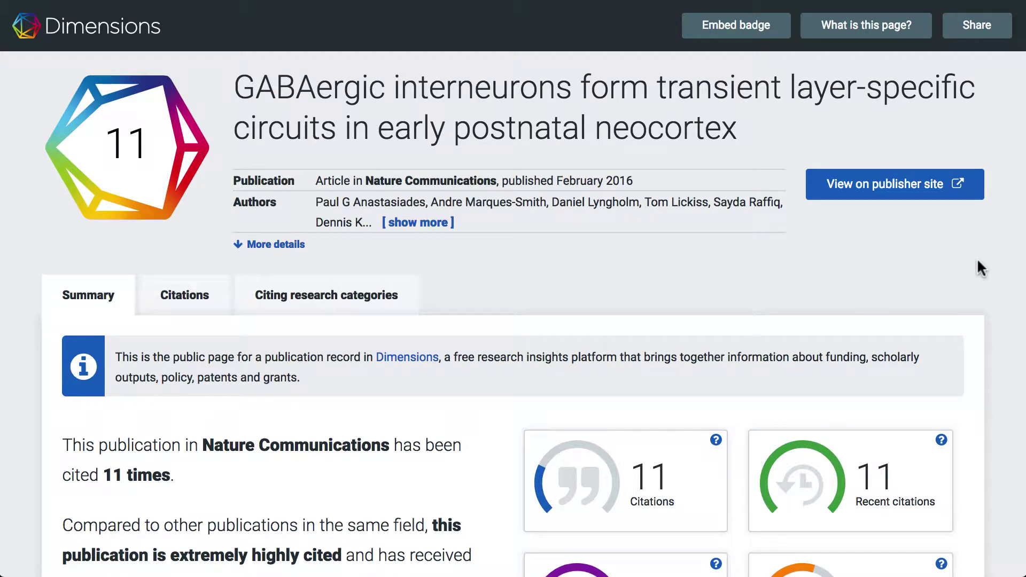
{"action": "scroll", "coordinate": [977, 265], "scroll_direction": "down", "scroll_amount": 3}
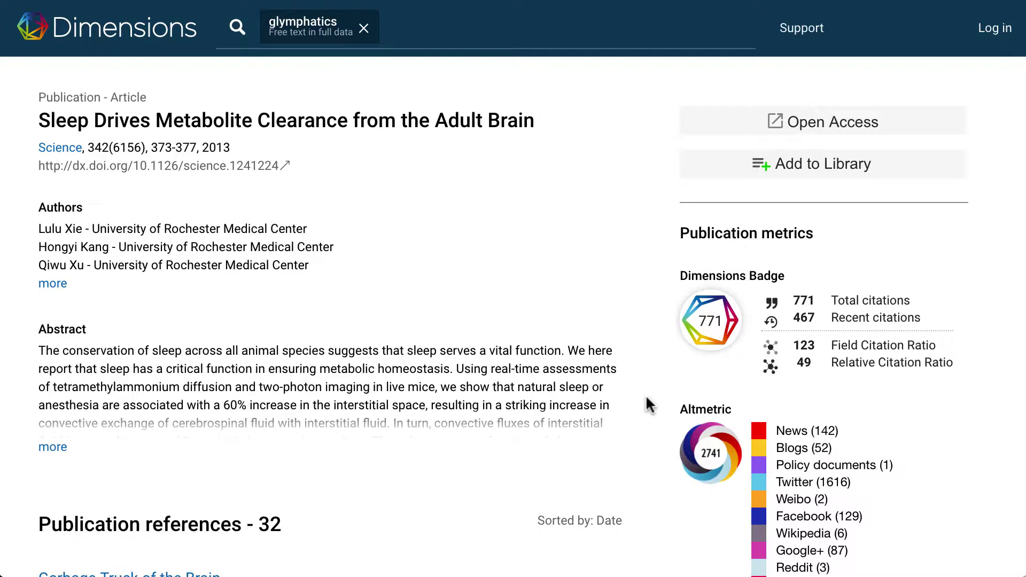
{"action": "scroll", "coordinate": [647, 396], "scroll_direction": "down", "scroll_amount": 3}
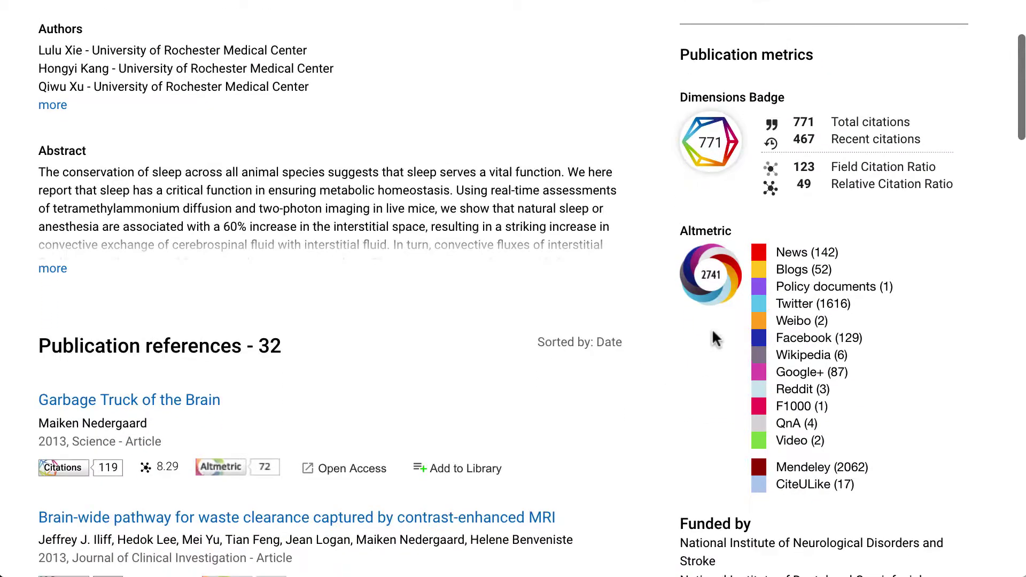
{"action": "left_click", "coordinate": [715, 282]}
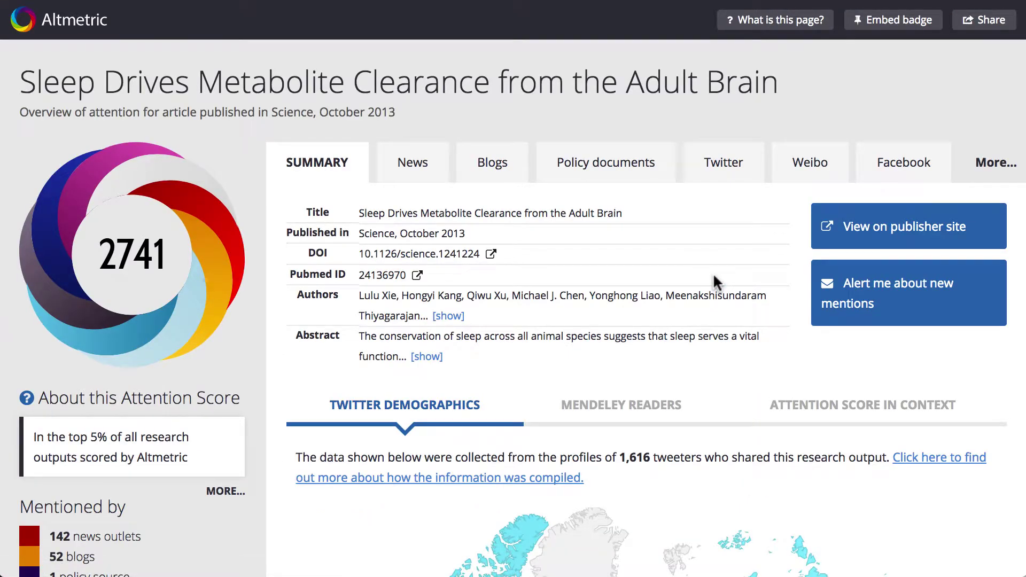
Step: Browse the article's News, Blogs and Policy documents mentions on the Altmetric page
{"action": "left_click", "coordinate": [404, 156]}
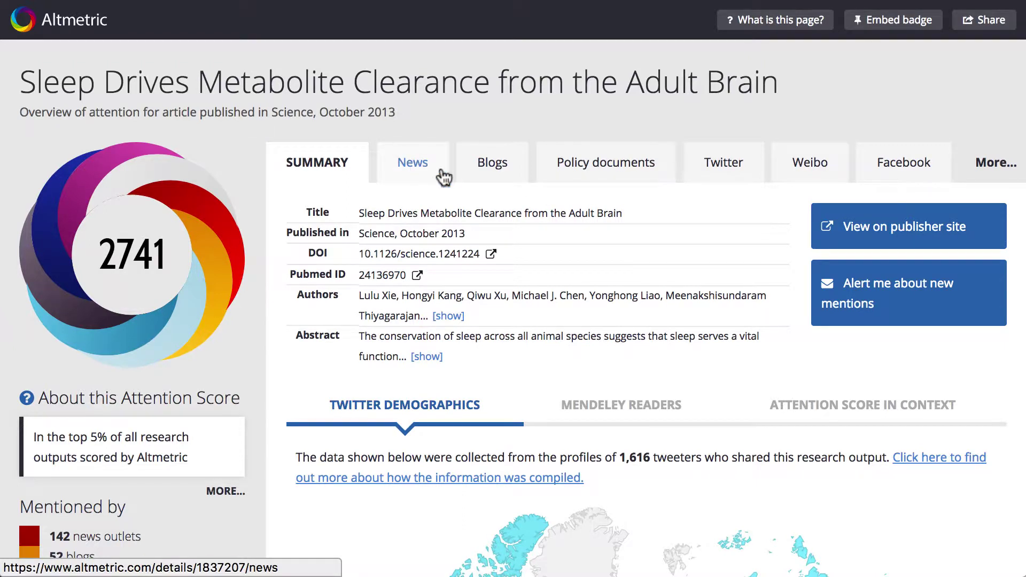
{"action": "left_click", "coordinate": [486, 170]}
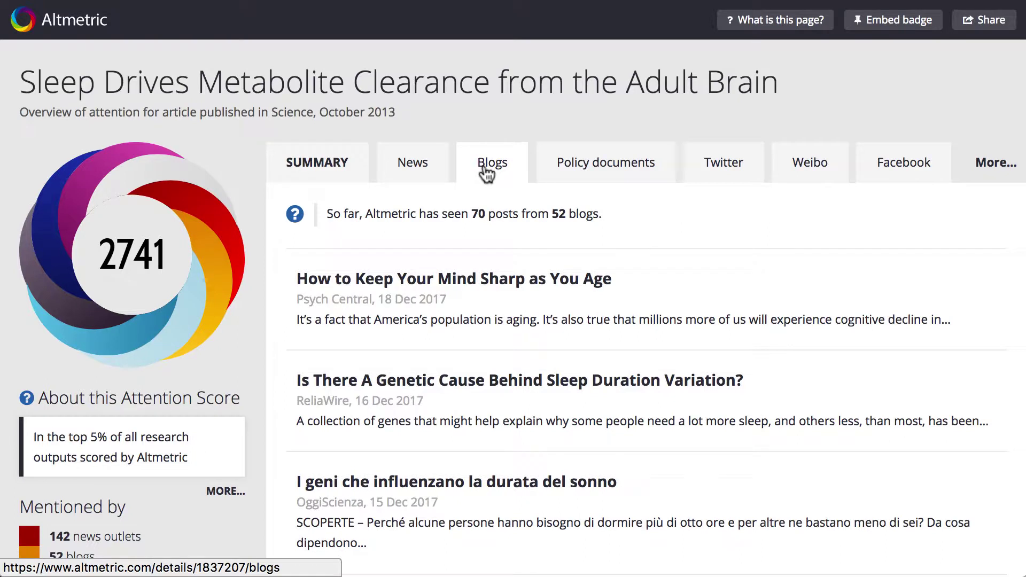
{"action": "left_click", "coordinate": [586, 169]}
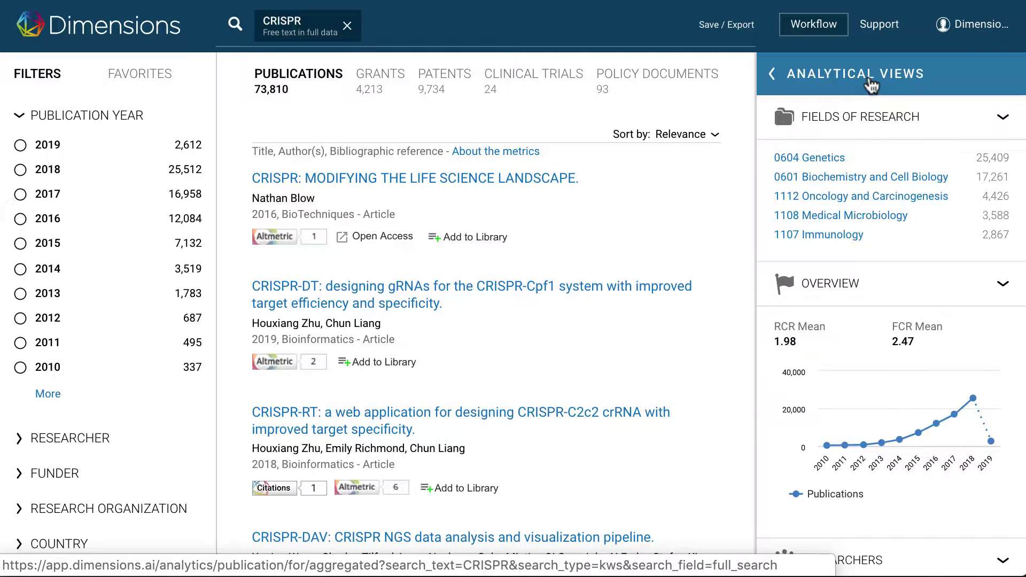
Step: Step through the Overview, Researchers, Source Titles, Funders and Compare analytical views
{"action": "left_click", "coordinate": [870, 85]}
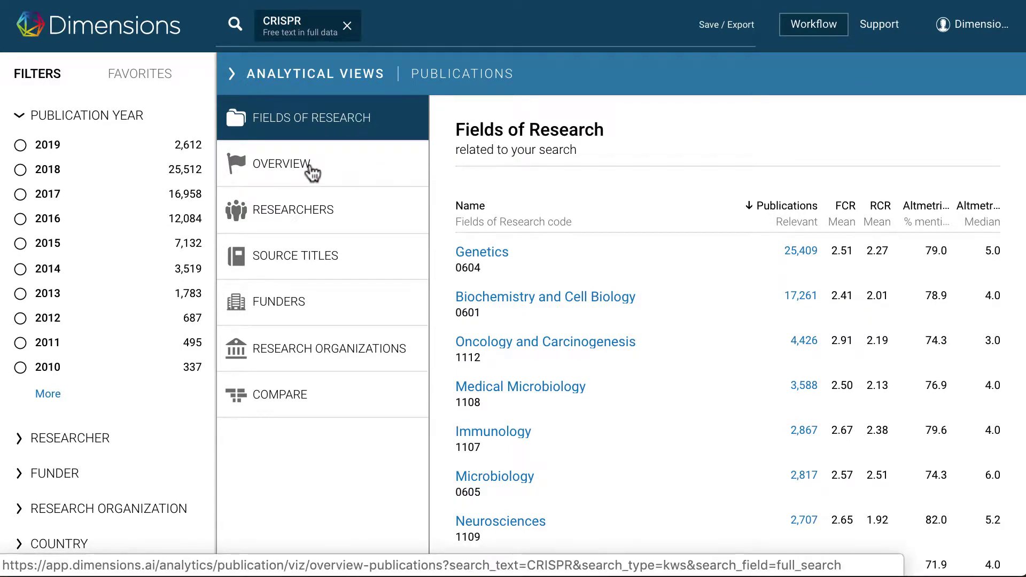
{"action": "left_click", "coordinate": [312, 172]}
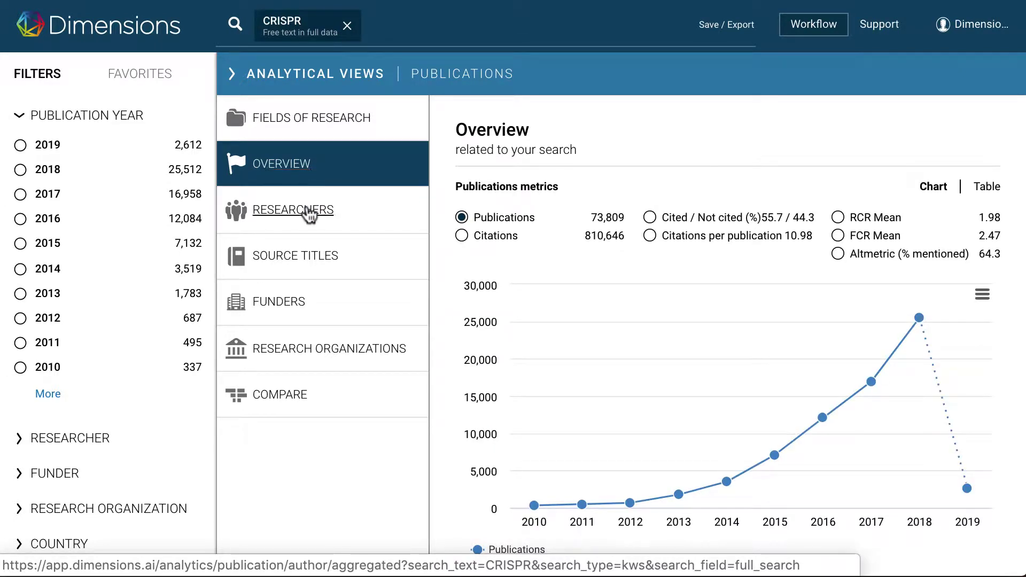
{"action": "left_click", "coordinate": [310, 213]}
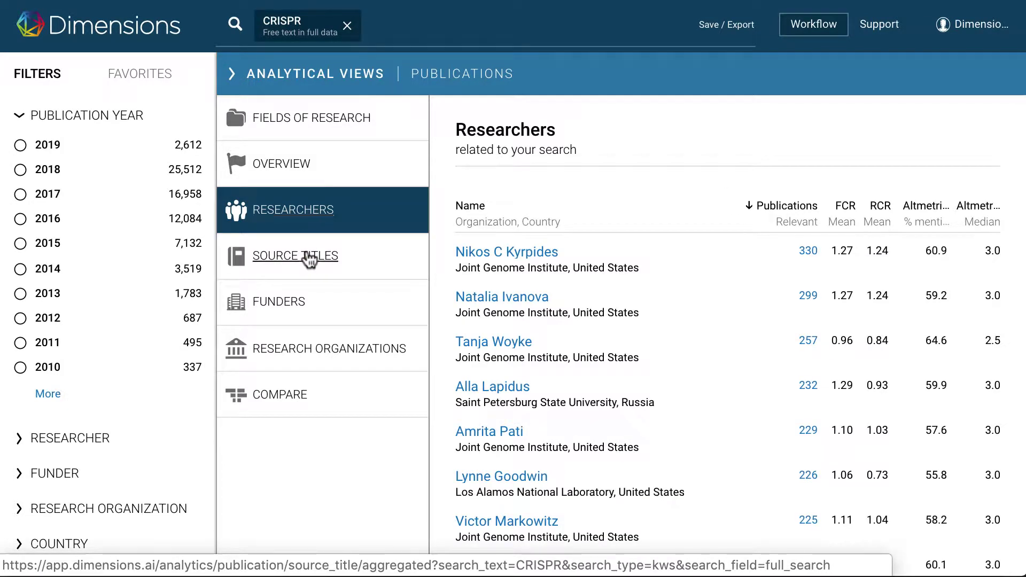
{"action": "left_click", "coordinate": [310, 259]}
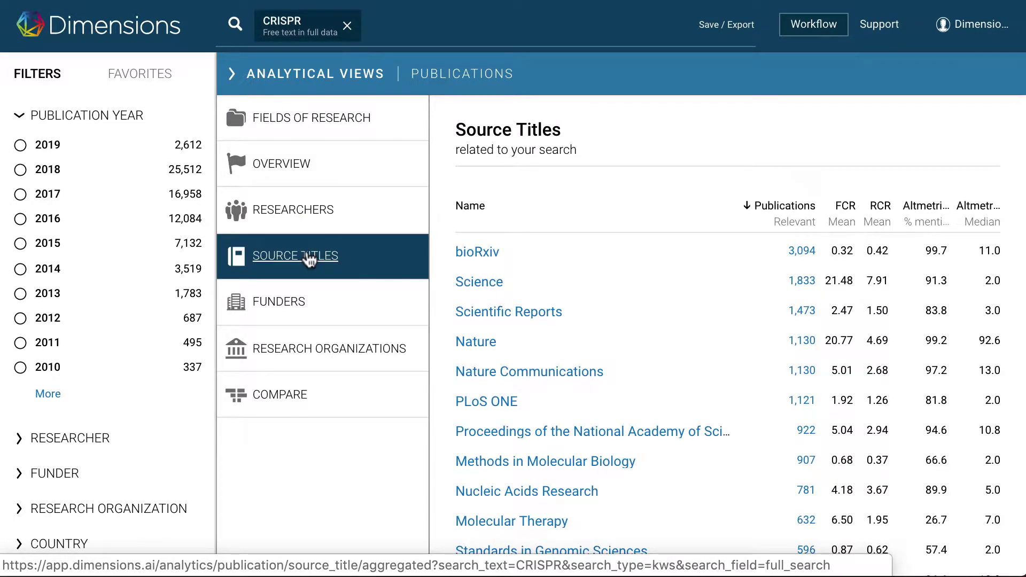
{"action": "left_click", "coordinate": [298, 305]}
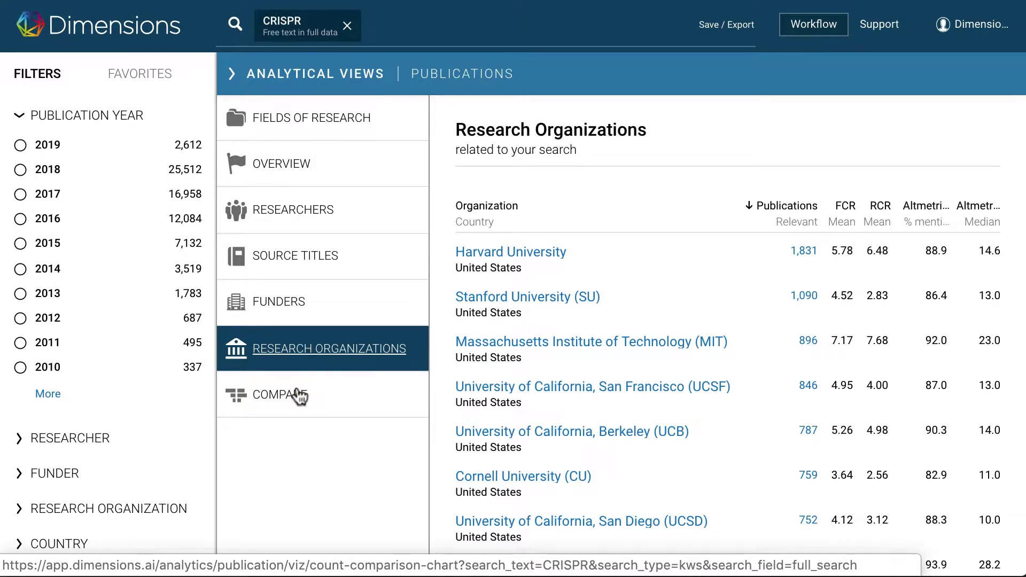
{"action": "left_click", "coordinate": [299, 397]}
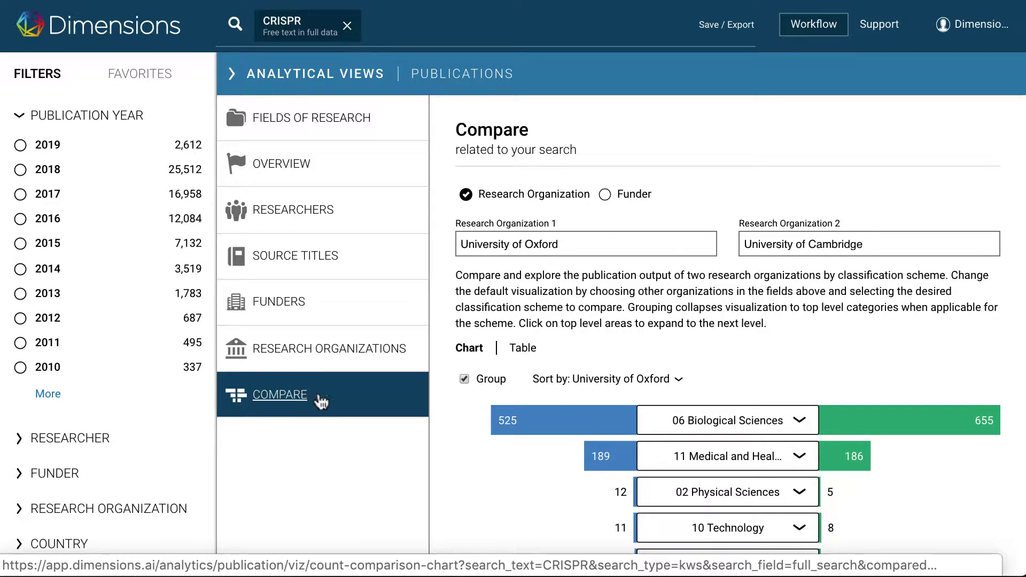
Step: Replace Research Organization 1 with Stanford University and expand the 11 Medical and Health subfields
{"action": "triple_click", "coordinate": [553, 244]}
{"action": "type", "text": "Stanford"}
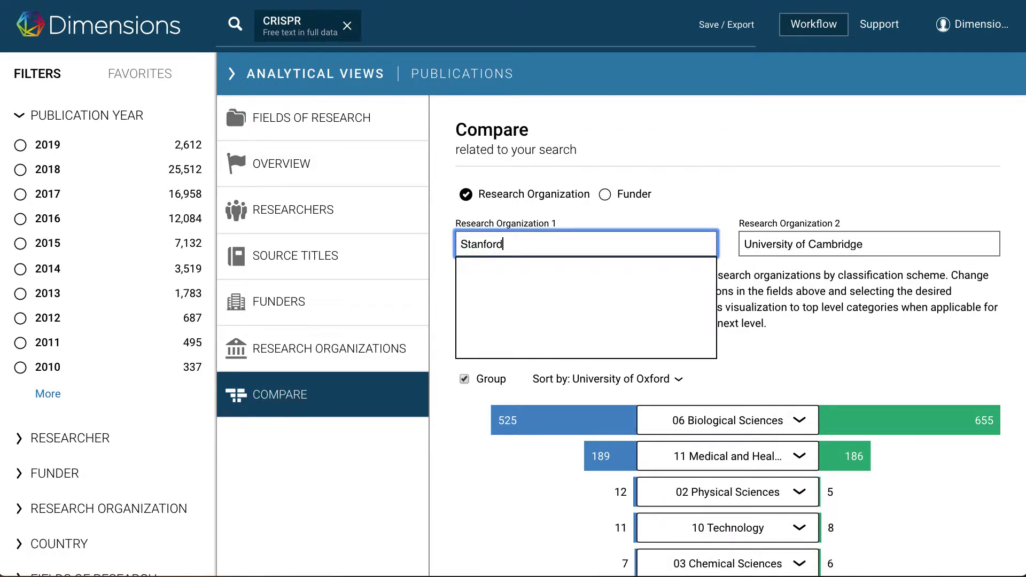
{"action": "left_click", "coordinate": [572, 267]}
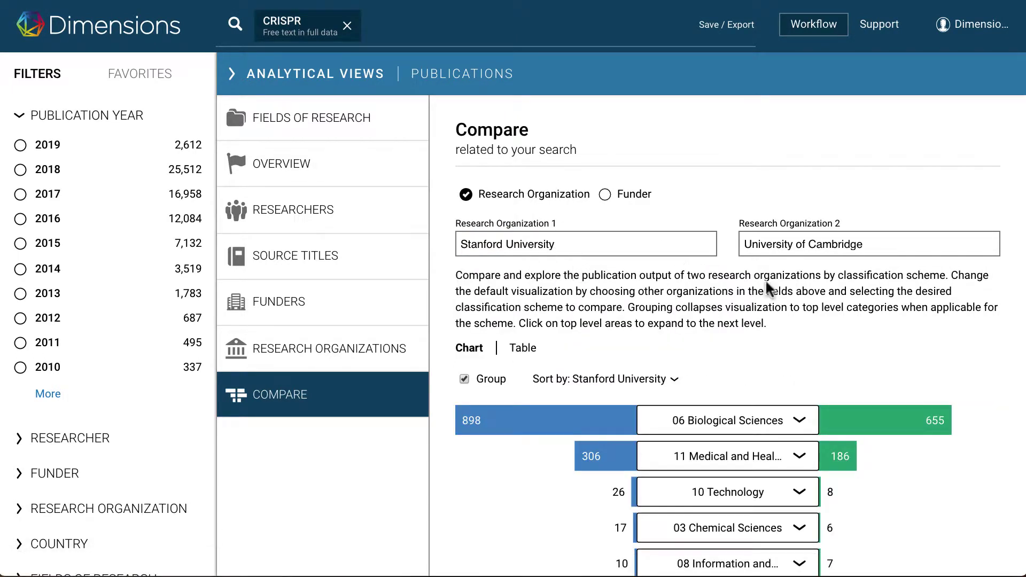
{"action": "scroll", "coordinate": [822, 299], "scroll_direction": "down", "scroll_amount": 3}
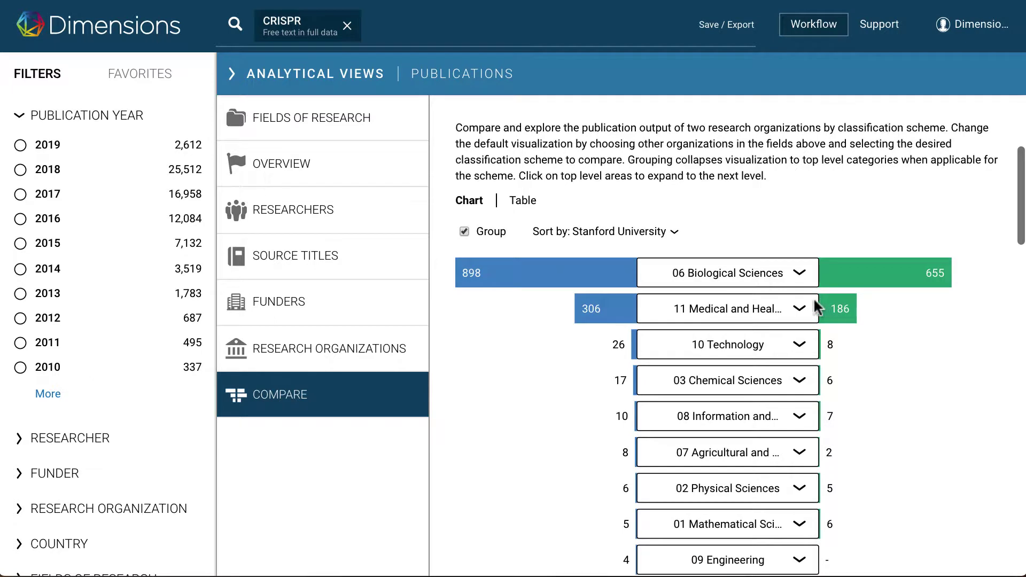
{"action": "left_click", "coordinate": [799, 310]}
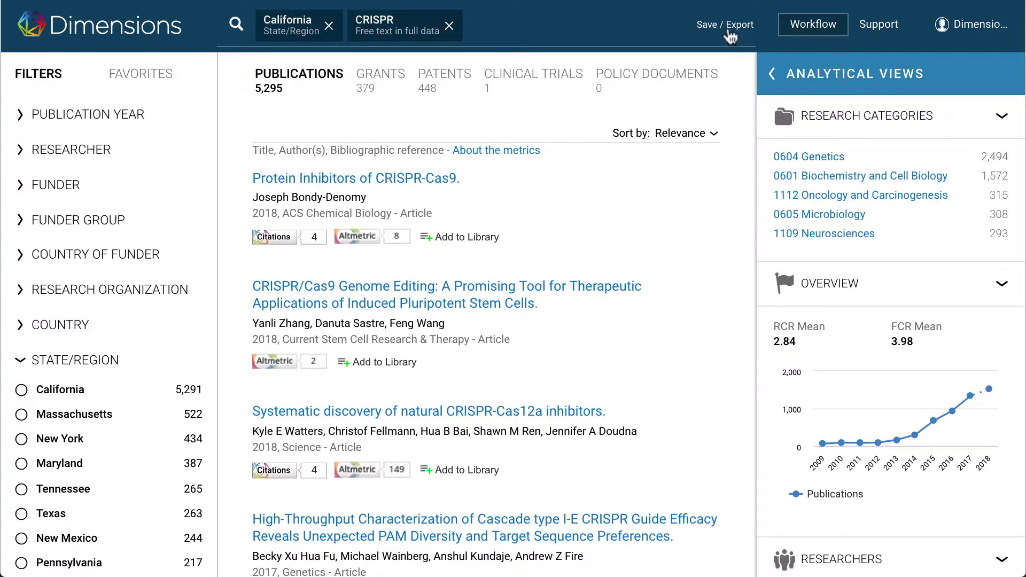
Step: Export the 5,295 California CRISPR publications for bibliometric mapping
{"action": "left_click", "coordinate": [730, 32]}
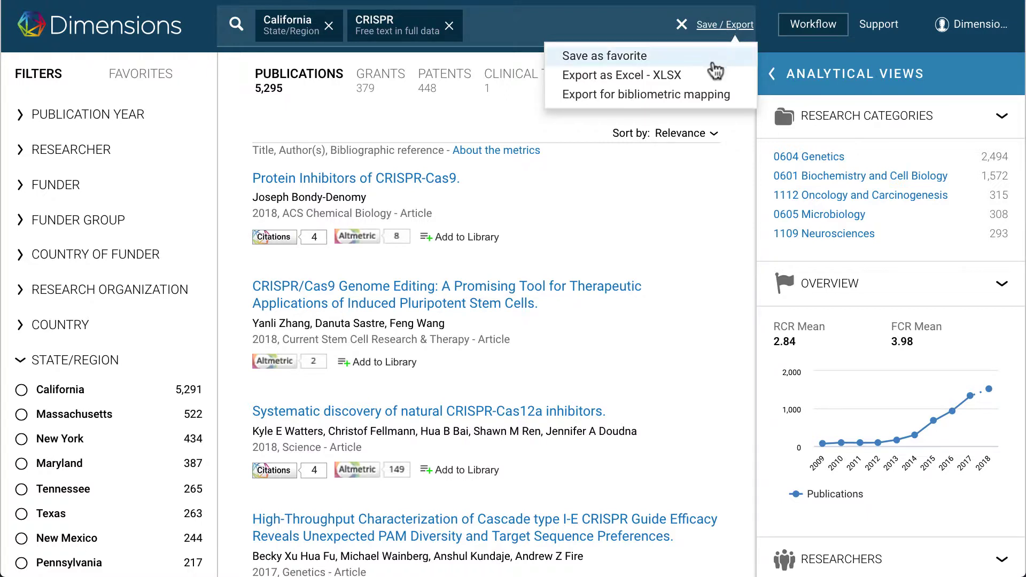
{"action": "left_click", "coordinate": [695, 94]}
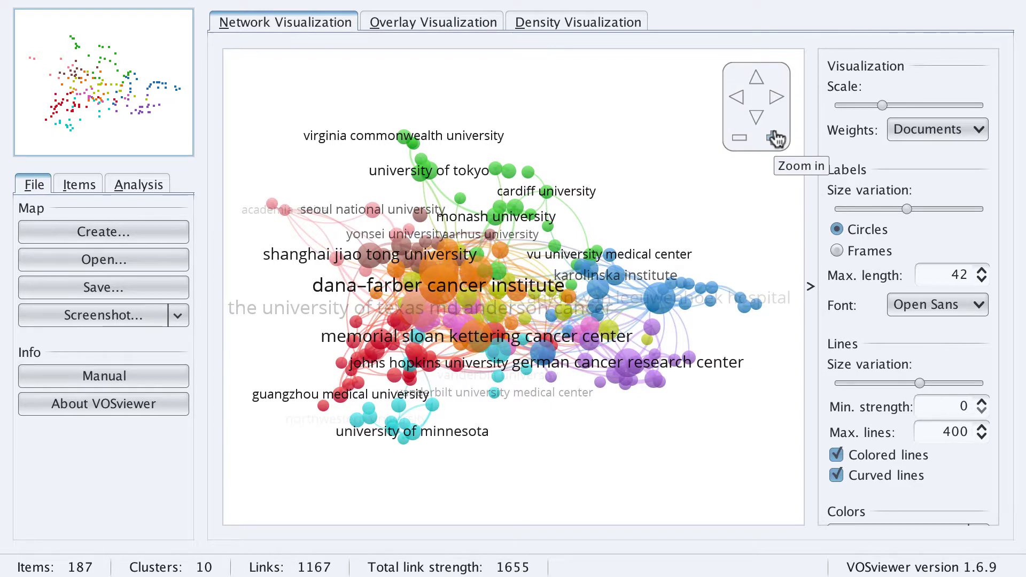
Step: Zoom the VOSviewer organization map in two levels and inspect individual institution nodes
{"action": "left_click", "coordinate": [774, 139]}
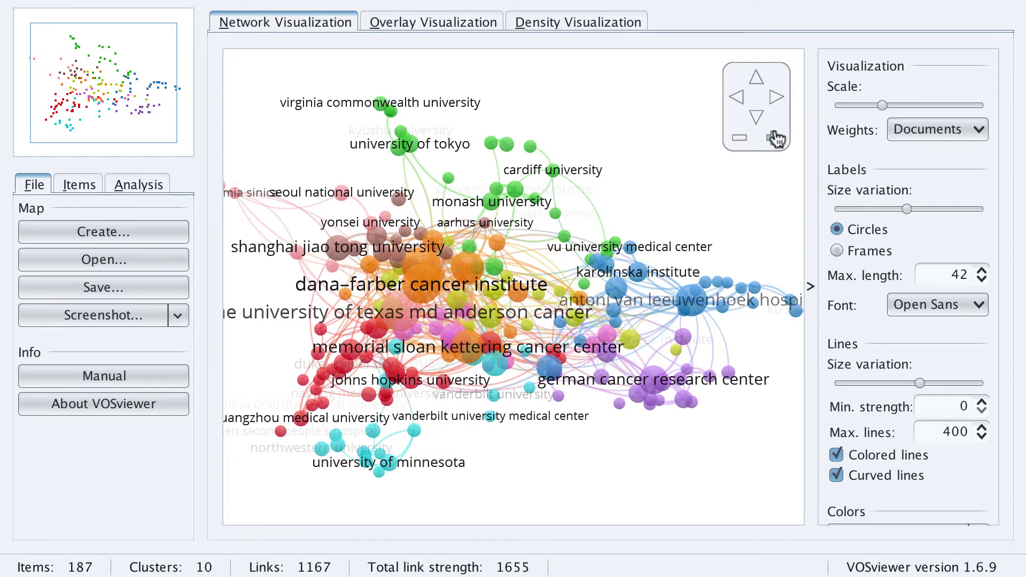
{"action": "left_click", "coordinate": [774, 139]}
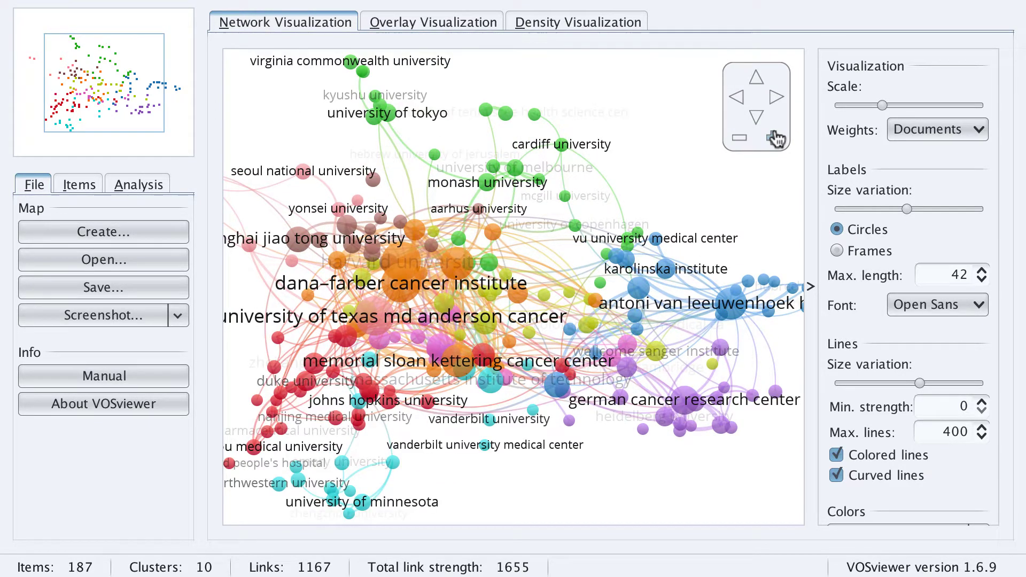
{"action": "mouse_move", "coordinate": [684, 396]}
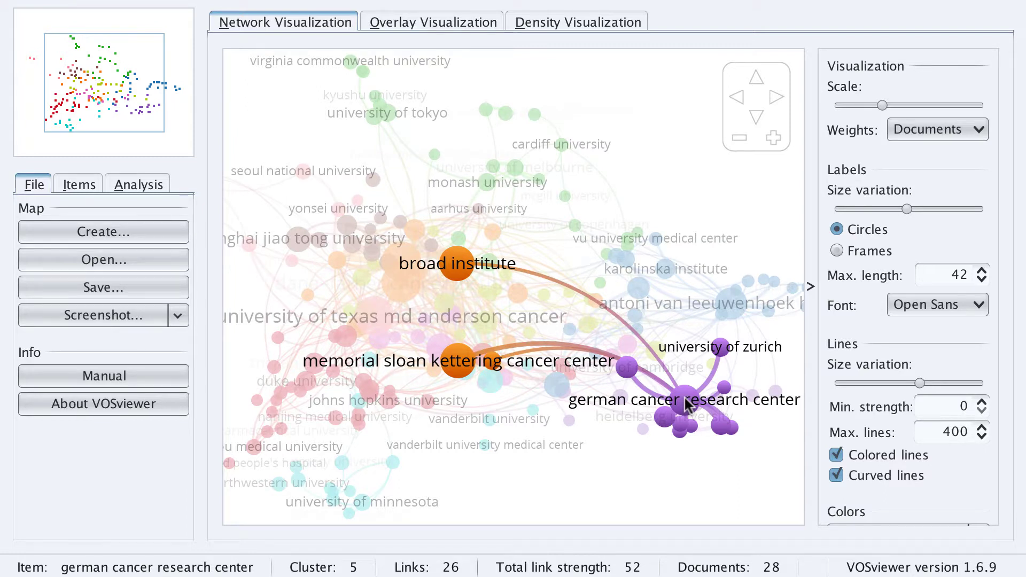
{"action": "mouse_move", "coordinate": [487, 188]}
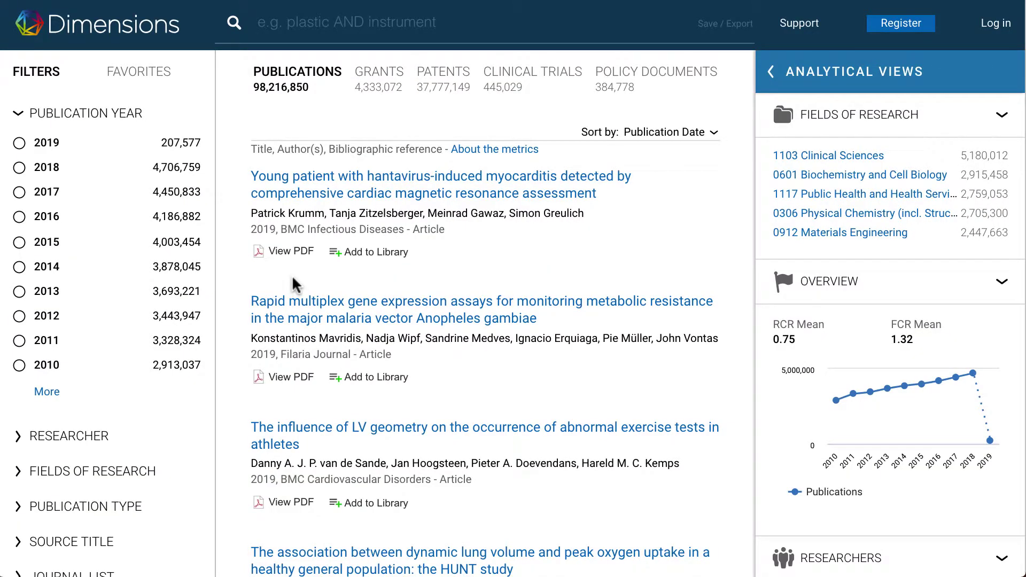
Step: Visit the Dimensions support center from the Support menu, then open the Send feedback form
{"action": "mouse_move", "coordinate": [384, 83]}
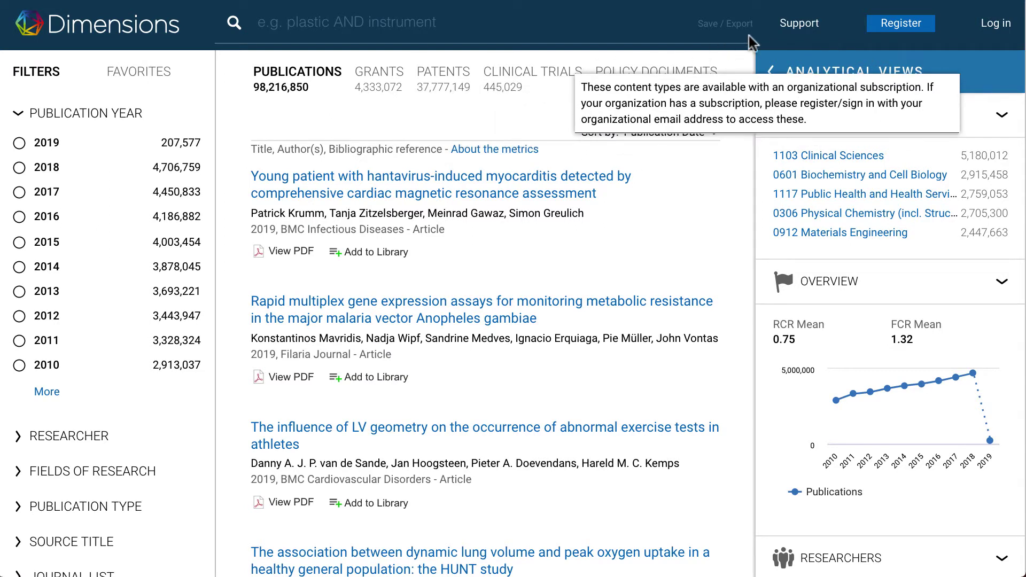
{"action": "left_click", "coordinate": [796, 29]}
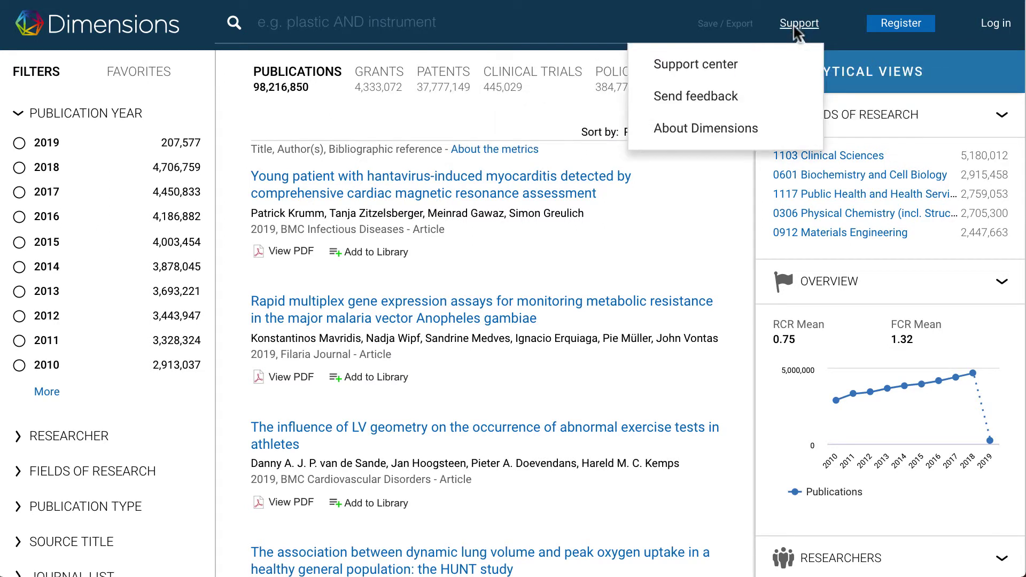
{"action": "left_click", "coordinate": [740, 69]}
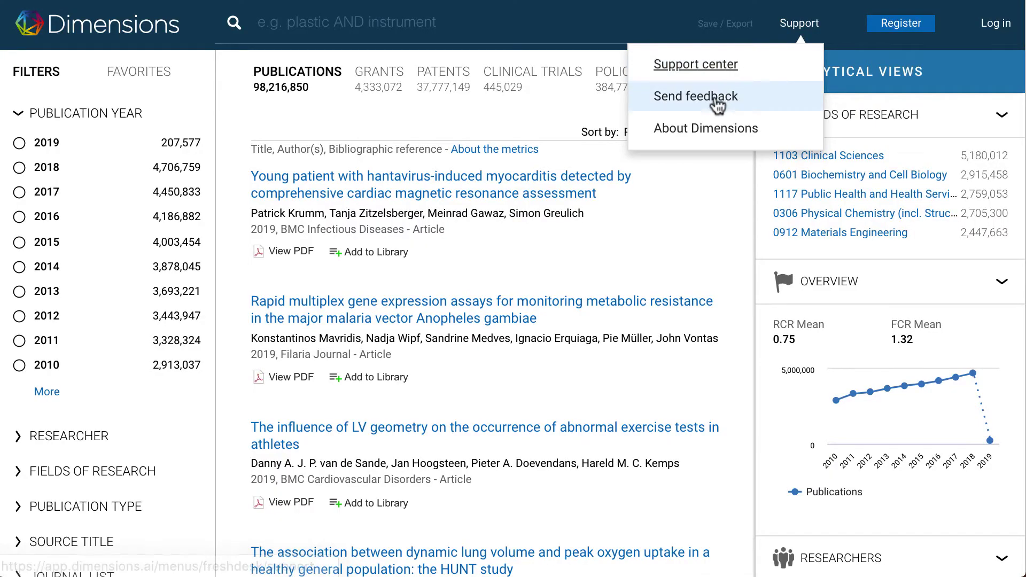
{"action": "left_click", "coordinate": [716, 106]}
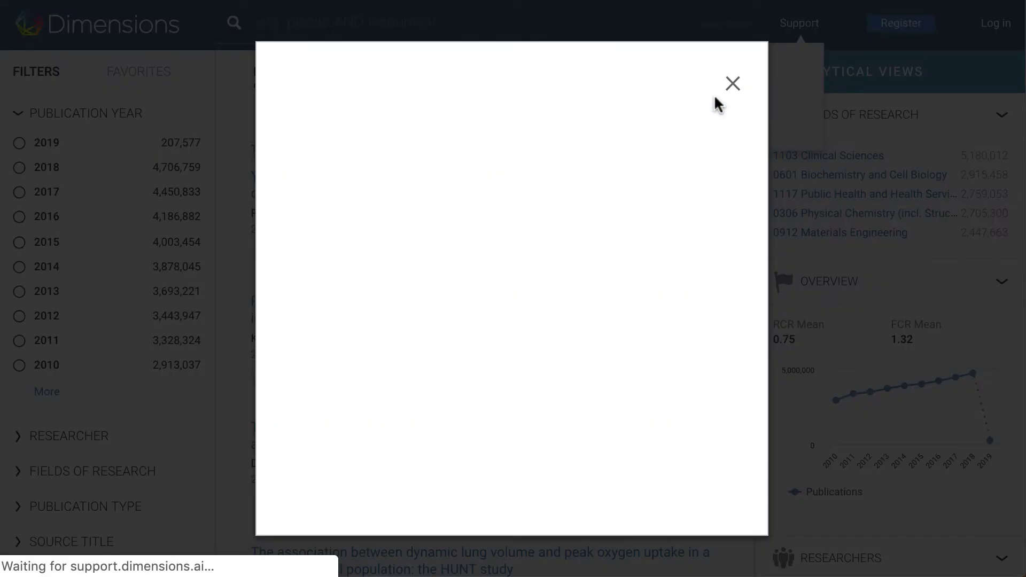